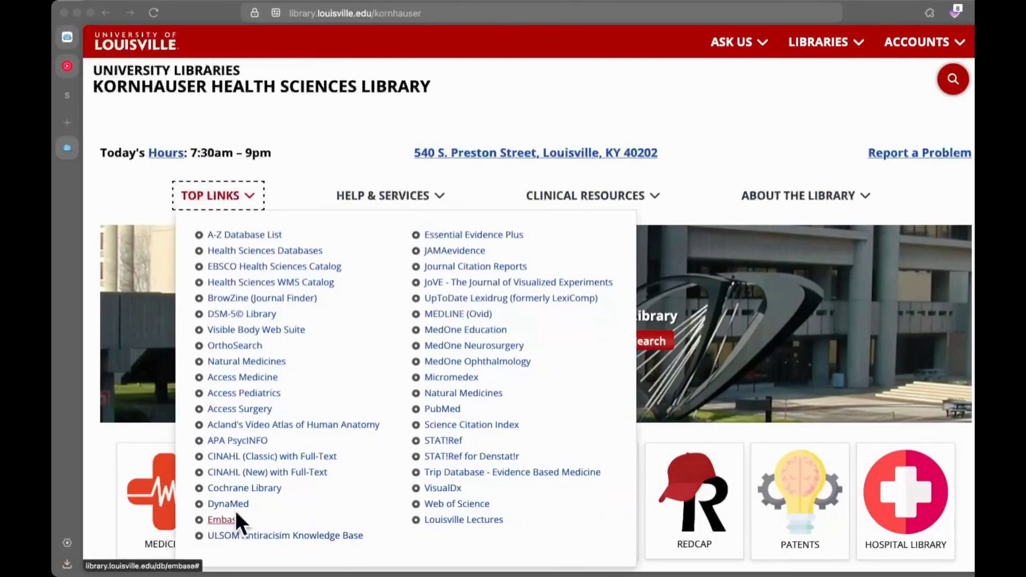
Open Embase from the library's top links and look up the entry for chlorhexidine in the Emtree thesaurus
click(233, 520)
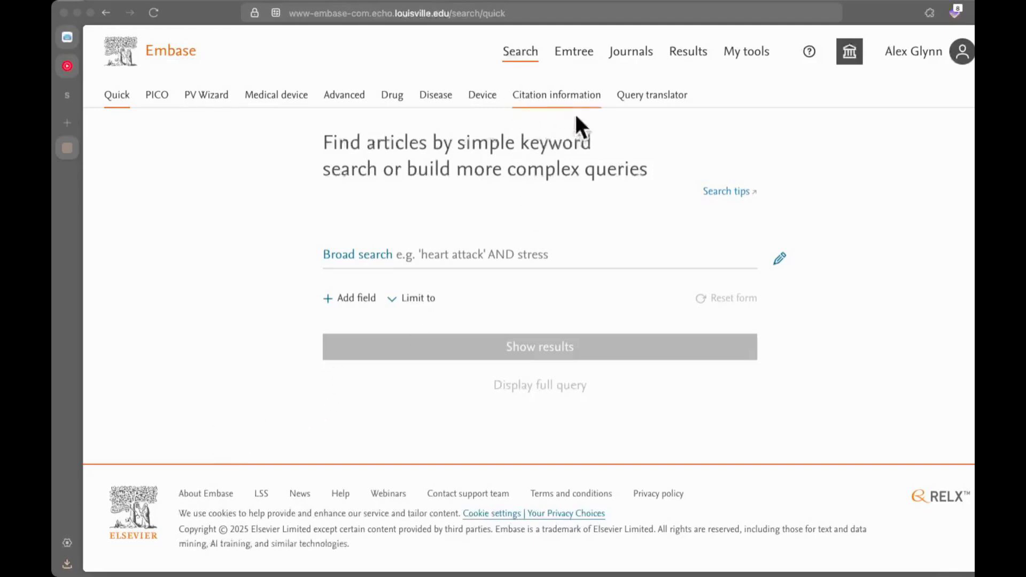
click(586, 60)
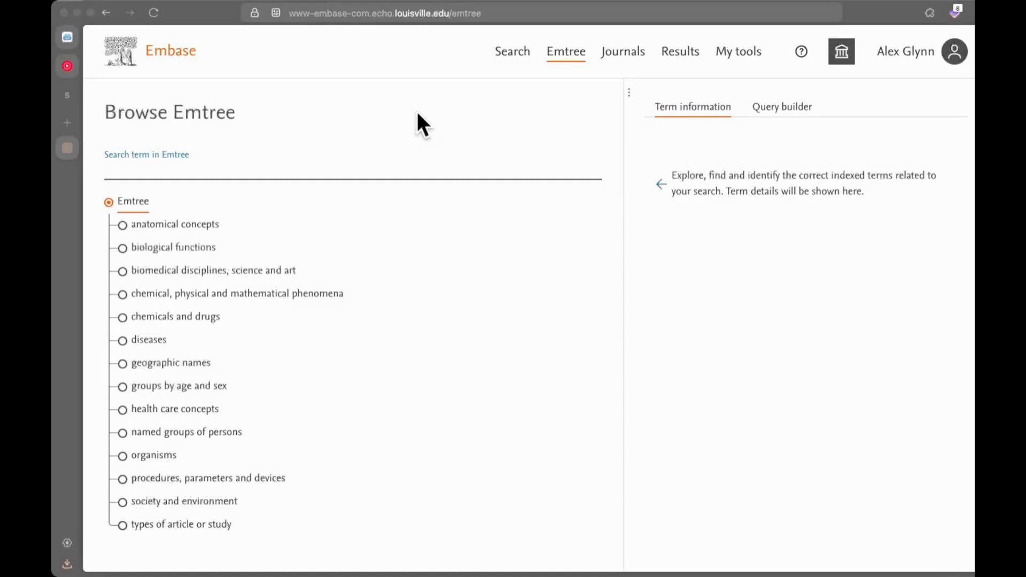
text(chlo)
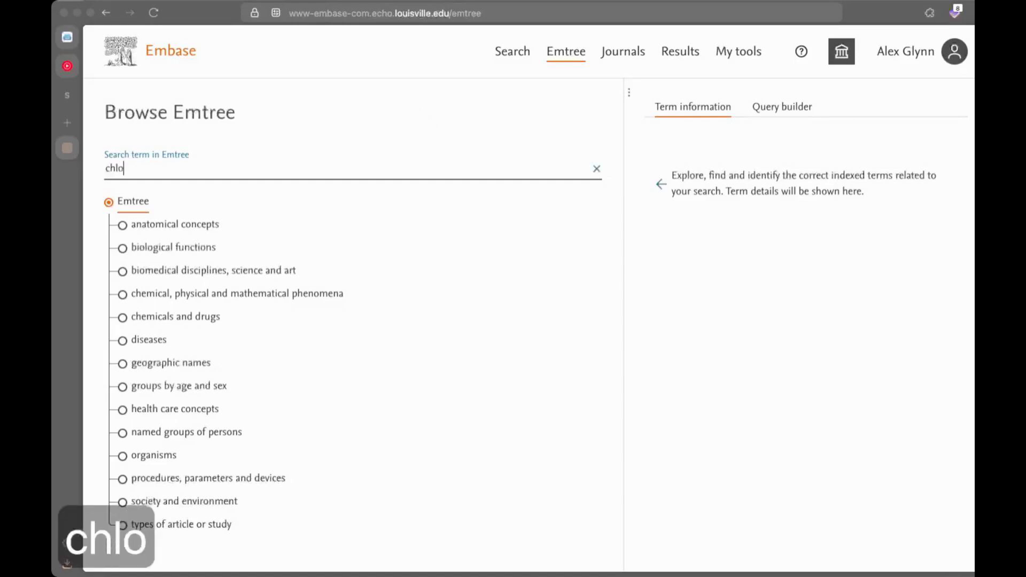
text(rhexidine)
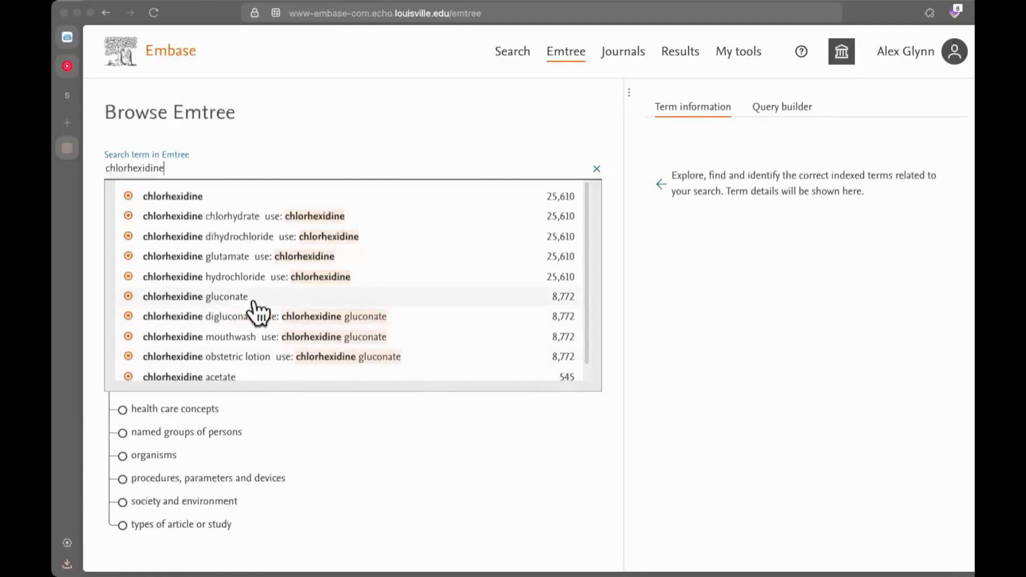
scroll(223, 342, down, 1)
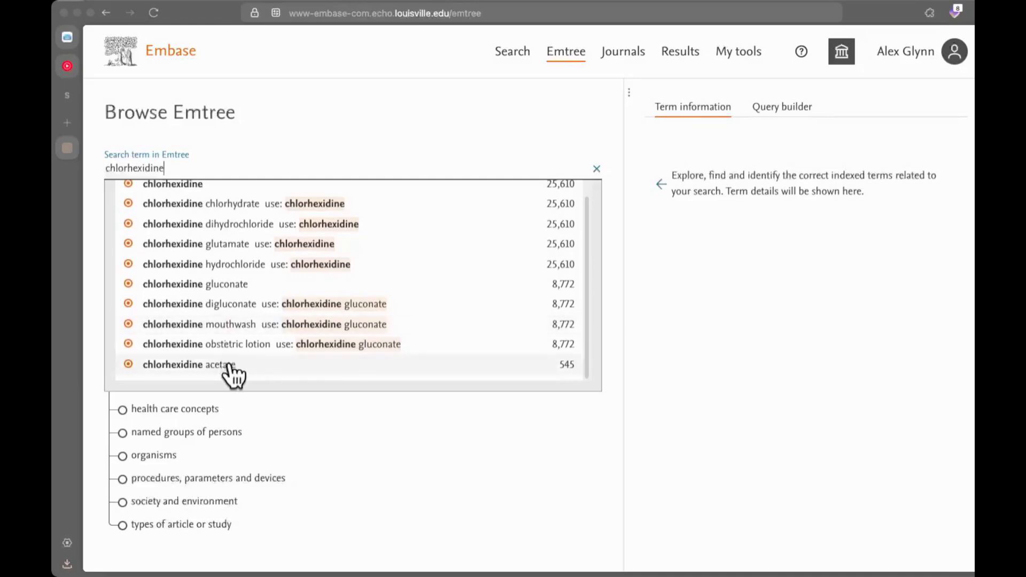
scroll(231, 300, up, 1)
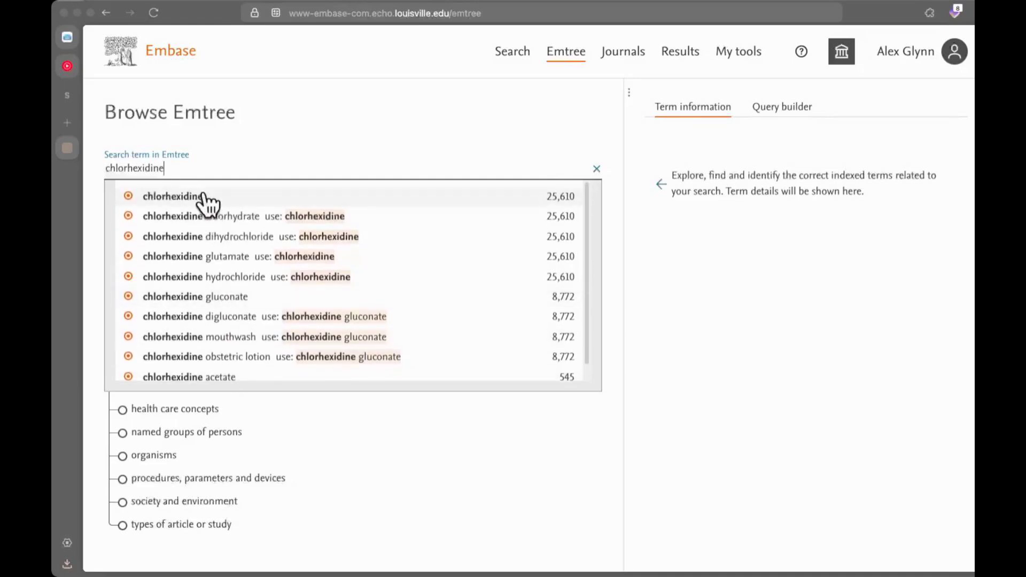
click(207, 198)
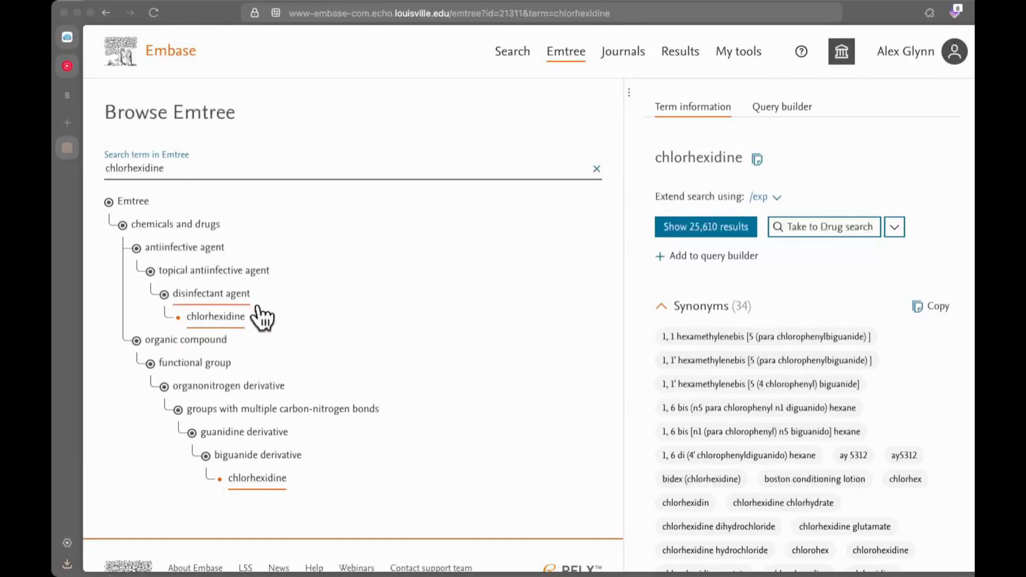
Examine the terms listed under disinfectant agent in the Emtree hierarchy and return to the chlorhexidine entry
click(230, 295)
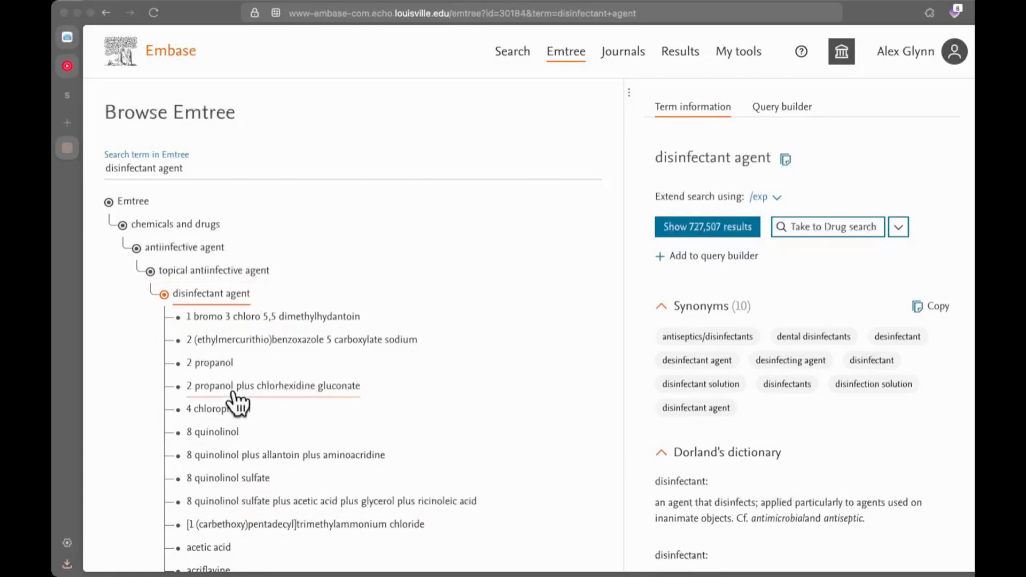
click(295, 393)
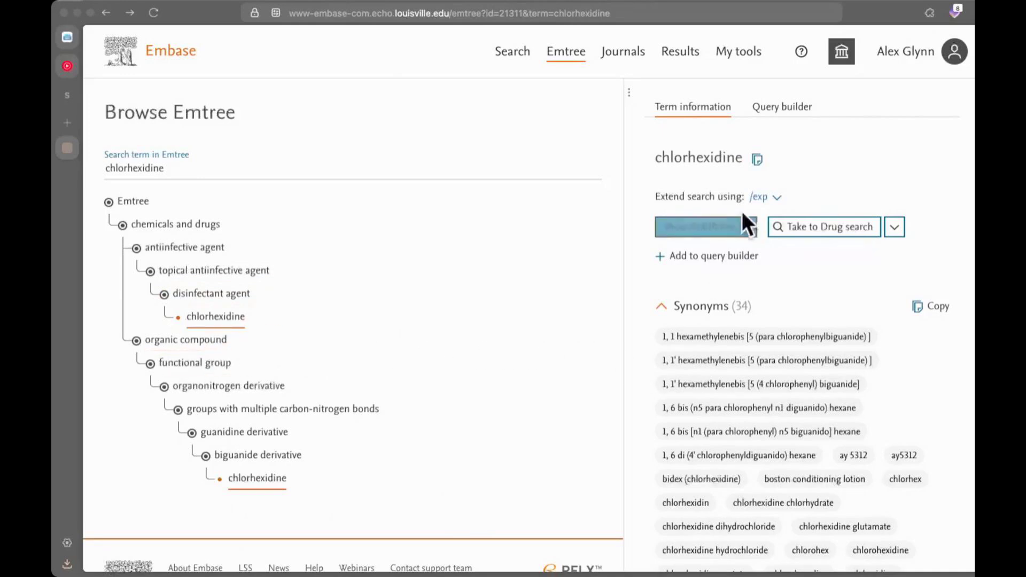
Extend the chlorhexidine search to Explosion and all synonyms (/syn) and show its results
click(767, 198)
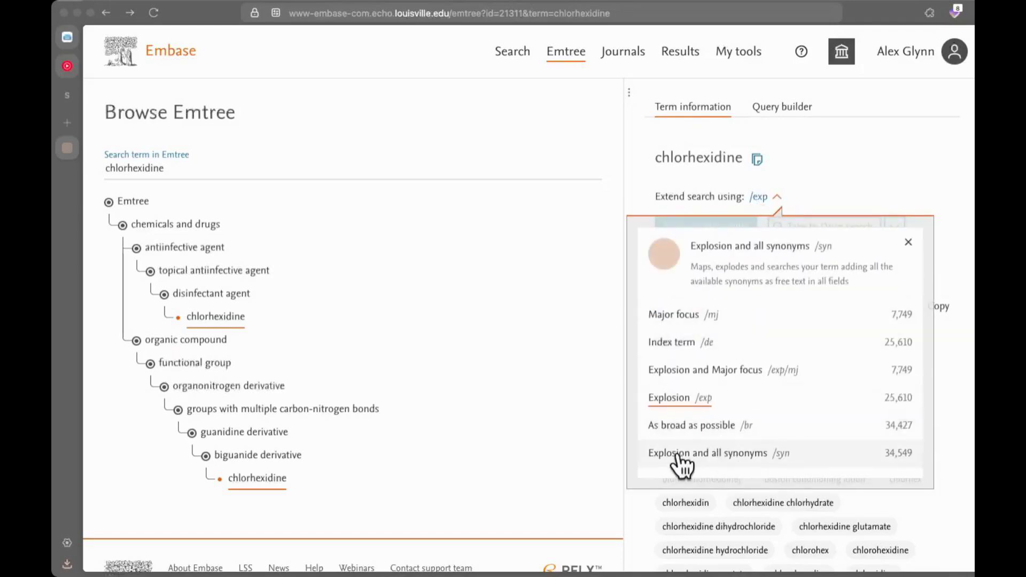
click(779, 453)
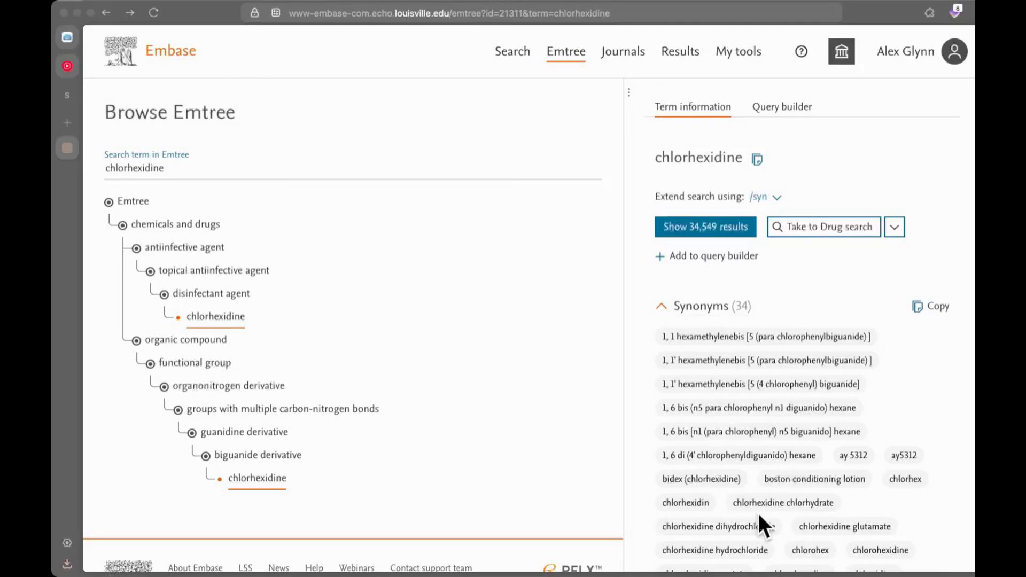
click(762, 199)
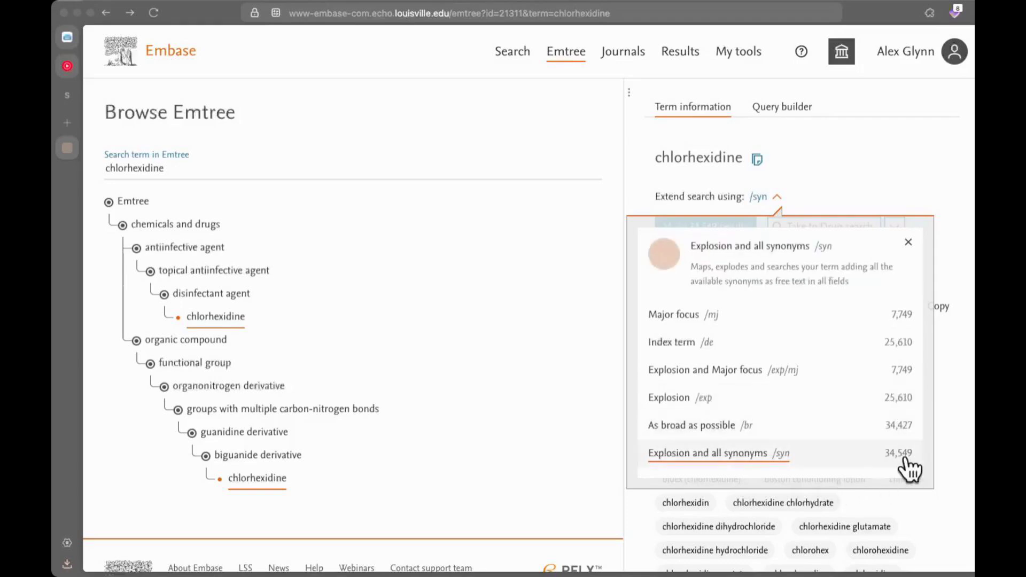
click(889, 113)
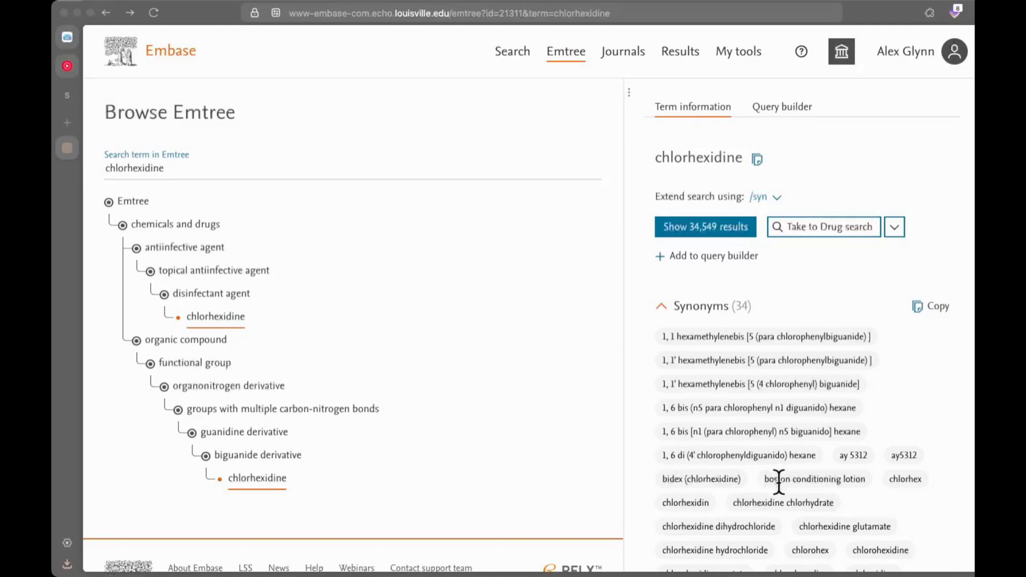
scroll(778, 479, down, 1)
scroll(778, 469, up, 2)
click(703, 229)
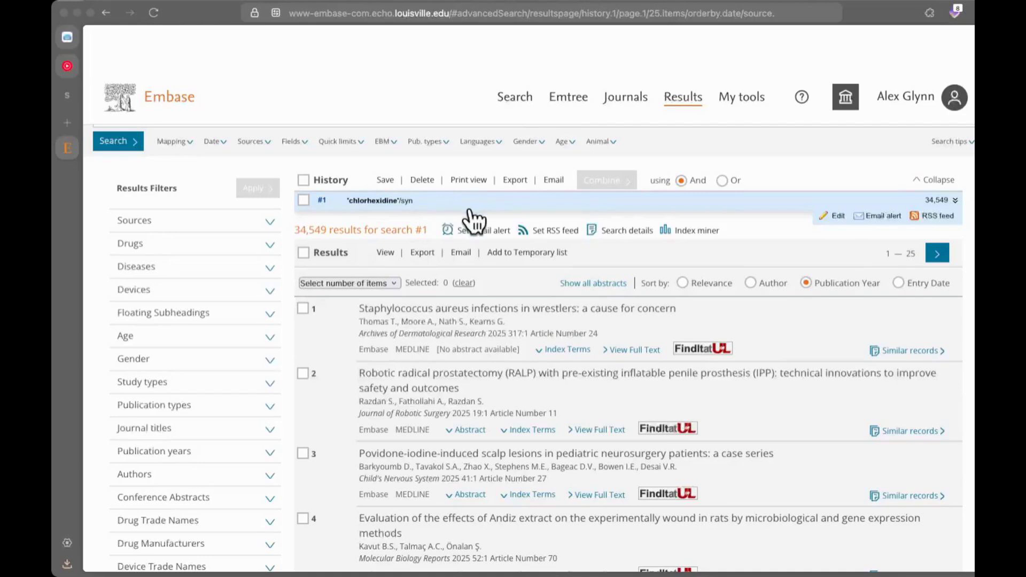
Return to Emtree, search for bathing and open its preferred term, bath
click(577, 99)
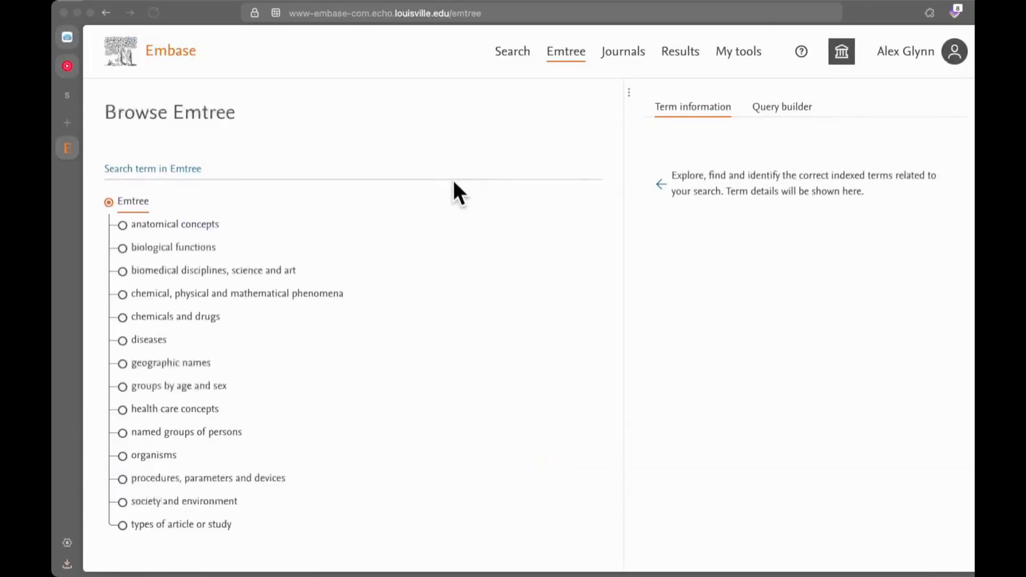
click(432, 167)
text(bathing)
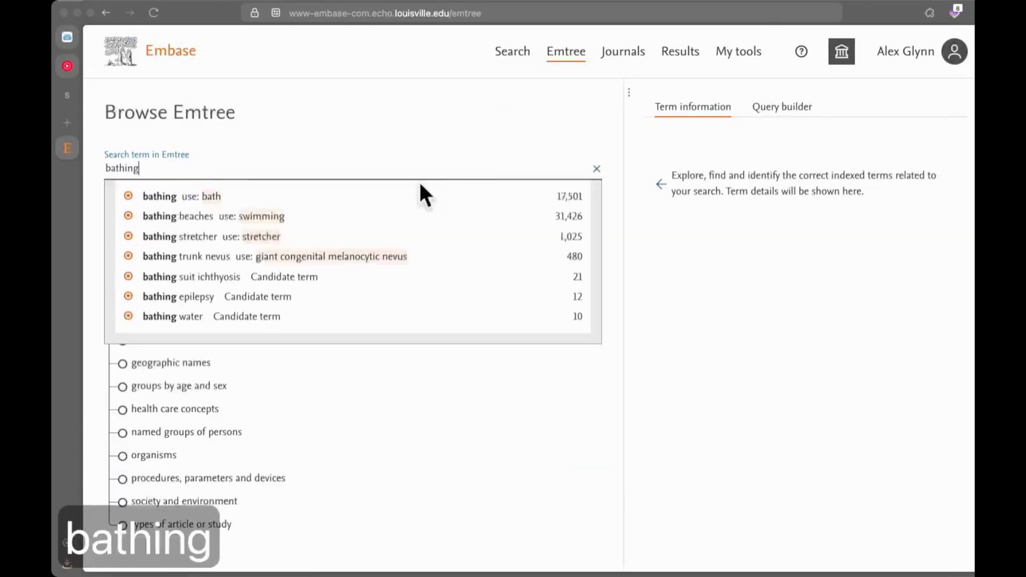
click(426, 196)
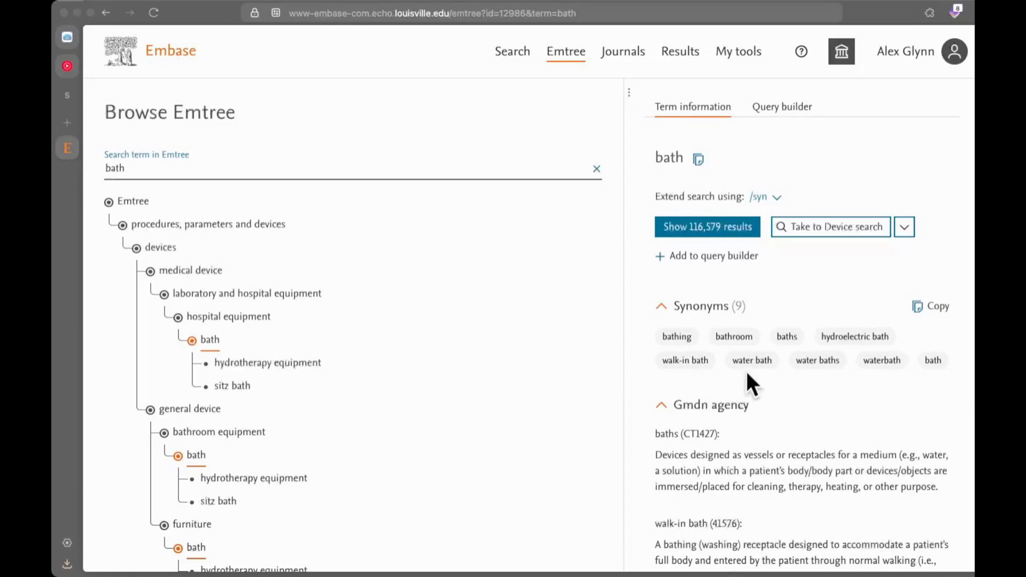
Add bath as an index term (/de) to the query builder and append its copied synonyms with OR
click(740, 336)
click(778, 197)
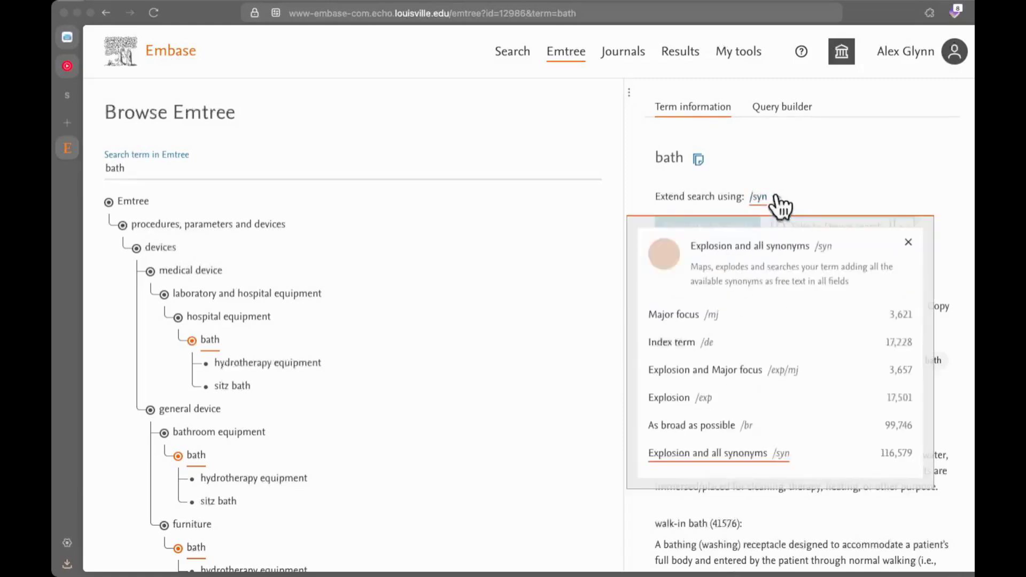
click(715, 343)
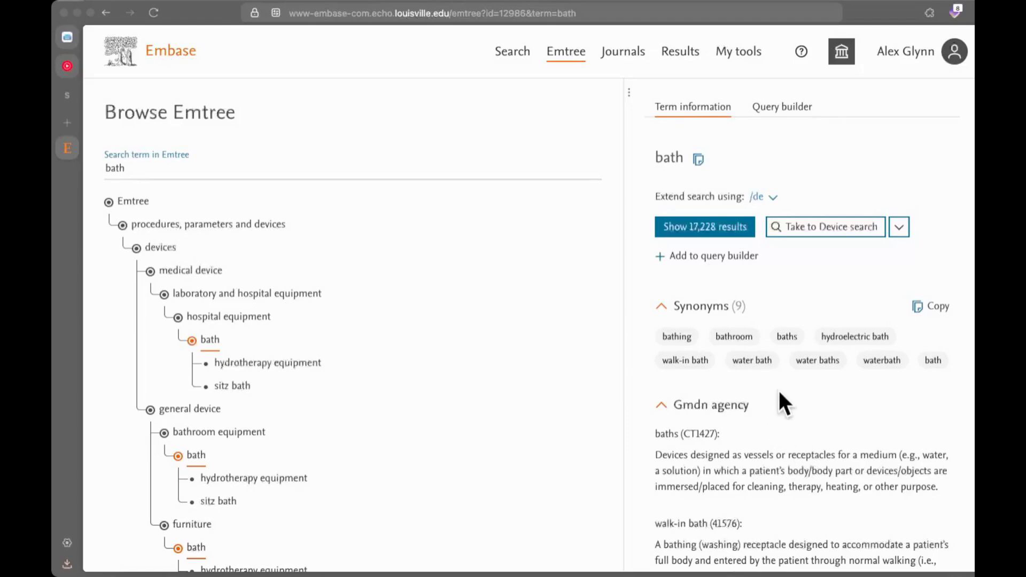
click(936, 307)
click(728, 231)
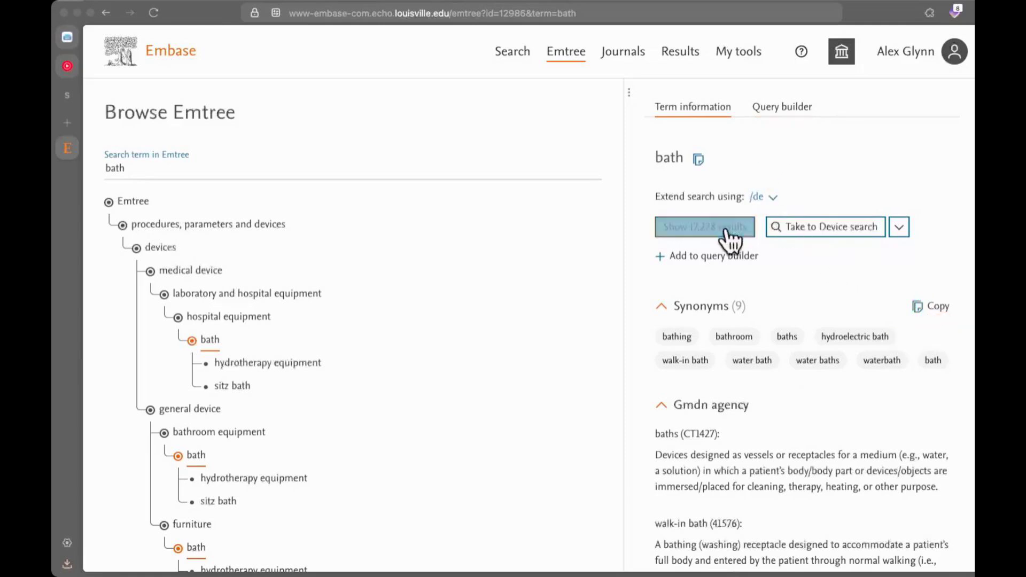
click(698, 257)
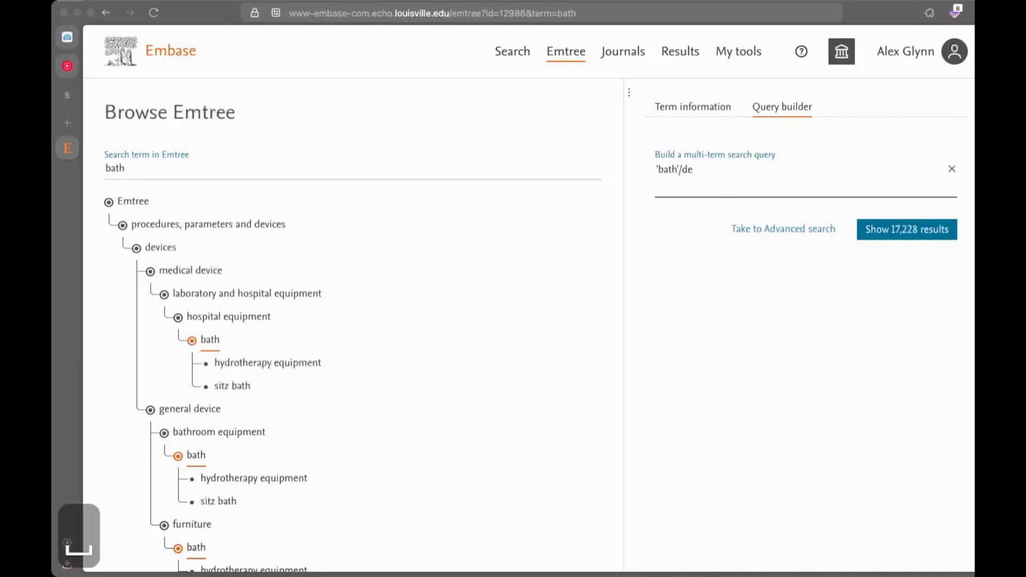
text(OR)
key(super+v)
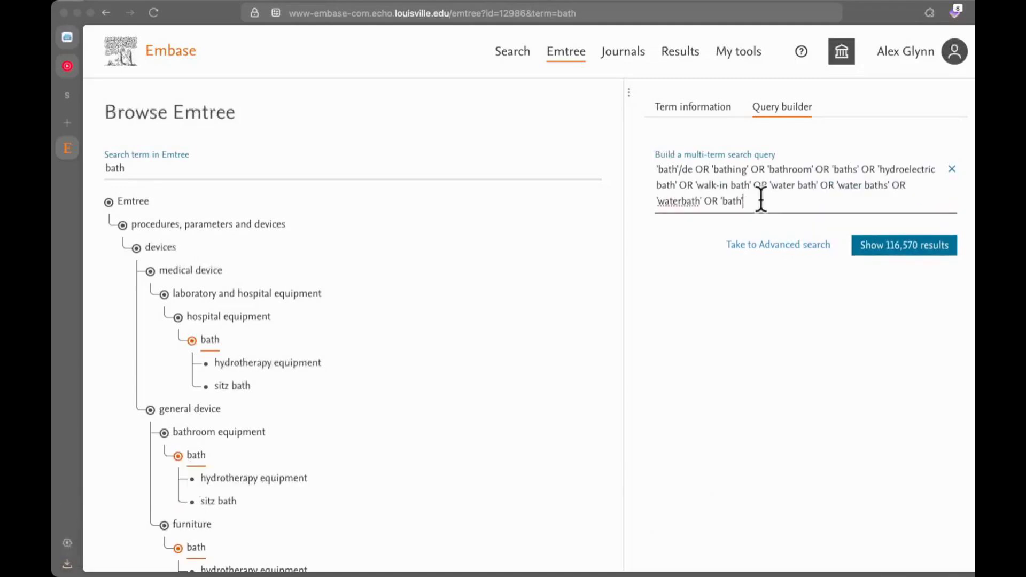
Remove the synonyms 'hydroelectric bath' and 'walk-in bath' from the multi-term query
drag(877, 169, 693, 189)
key(BackSpace)
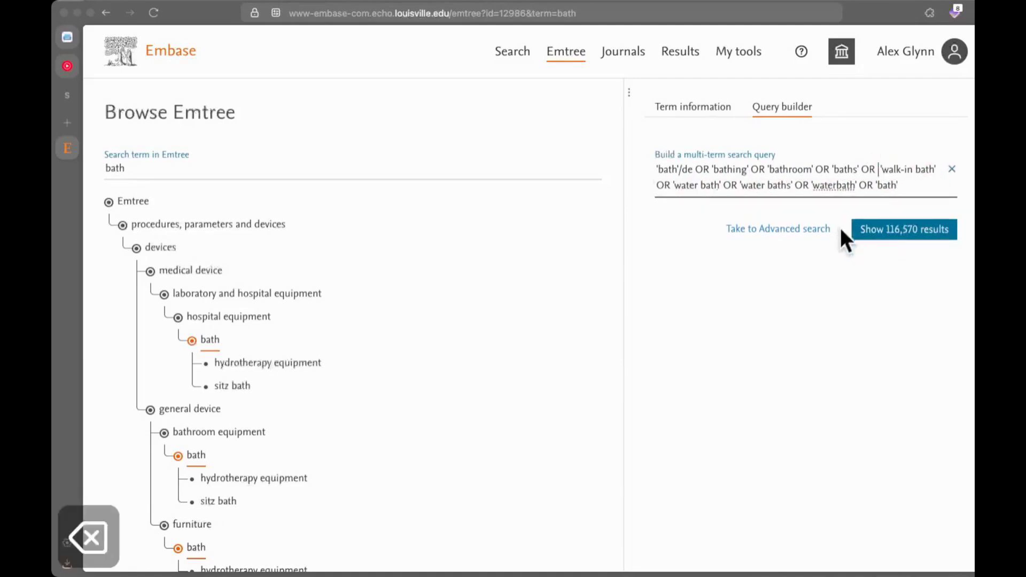
shift+click(668, 184)
key(BackSpace)
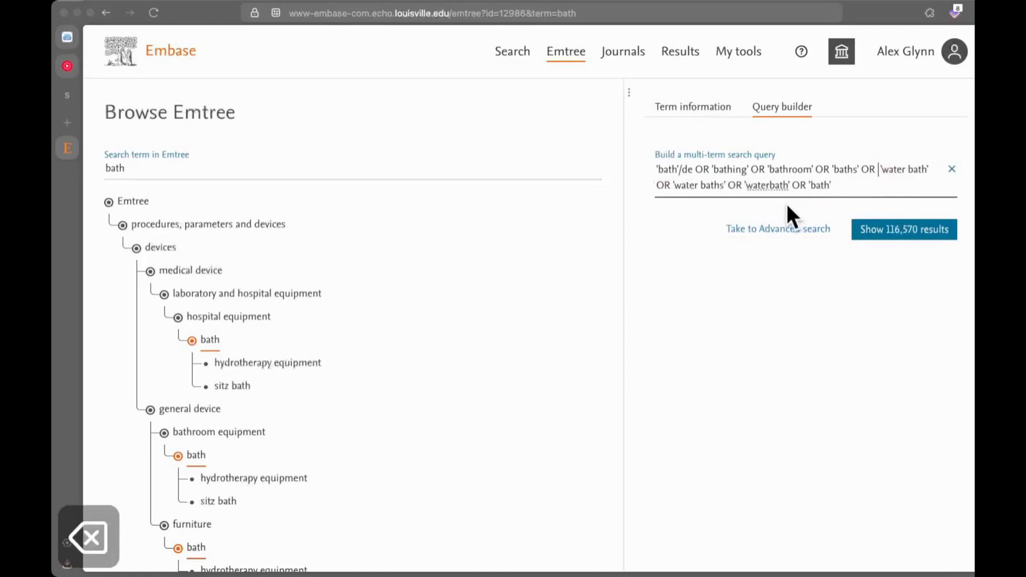
Check the term information for bath, return to the multi-term query and show its results
click(694, 110)
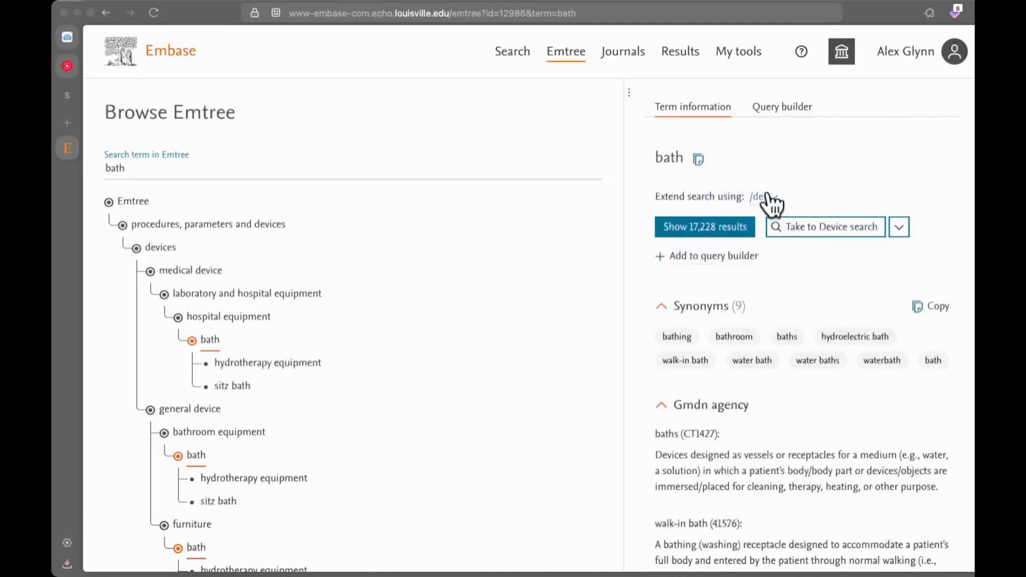
click(783, 109)
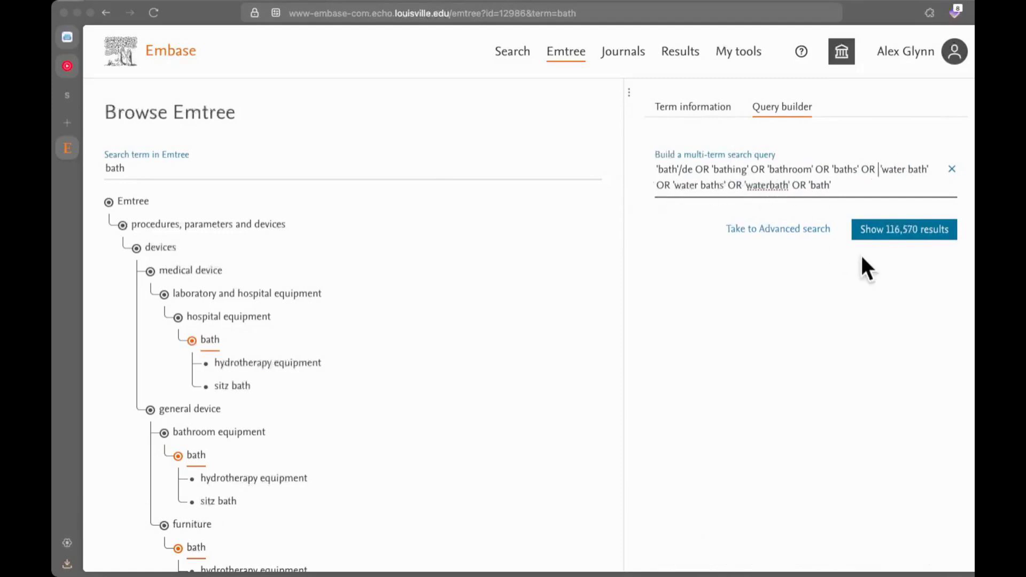
click(871, 230)
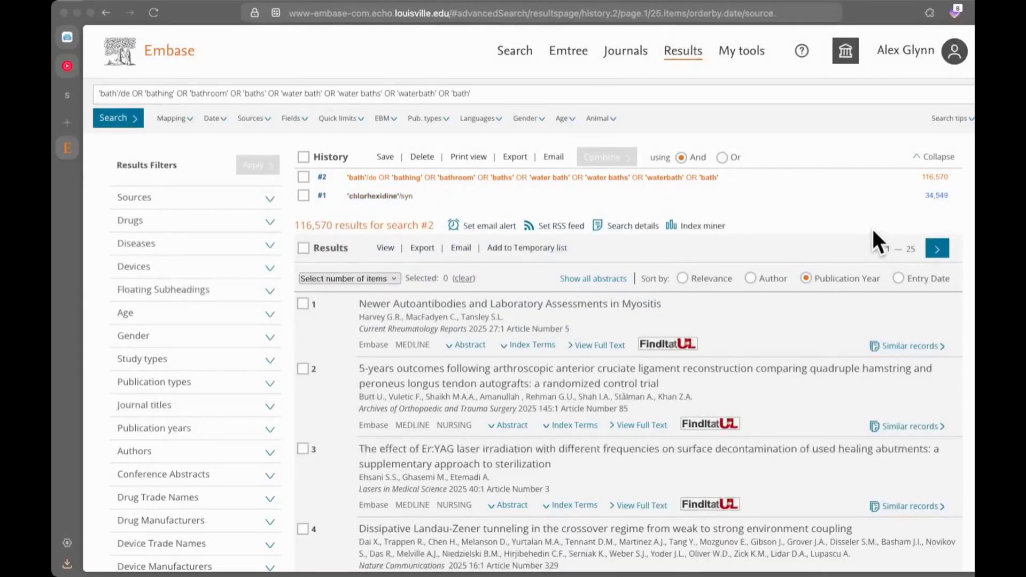
Return to Emtree, search for critically ill patient and open the matching term
click(569, 53)
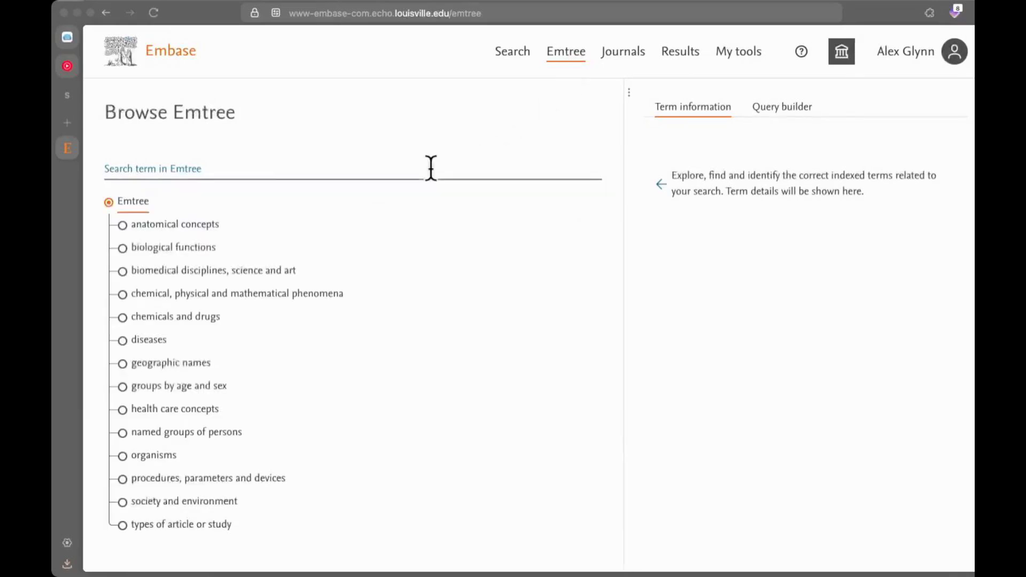
click(431, 167)
text(criti)
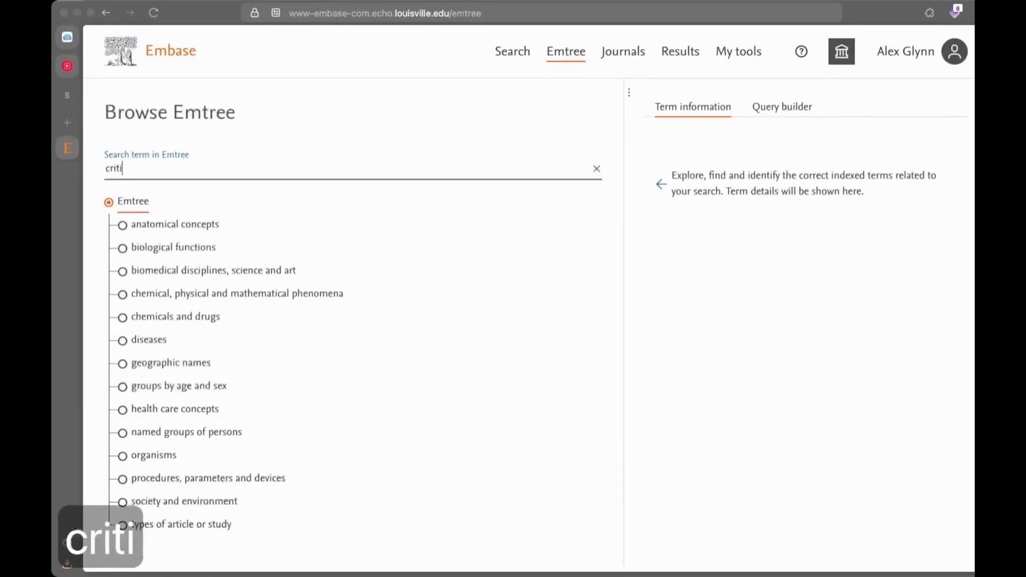
text(cally ill patient)
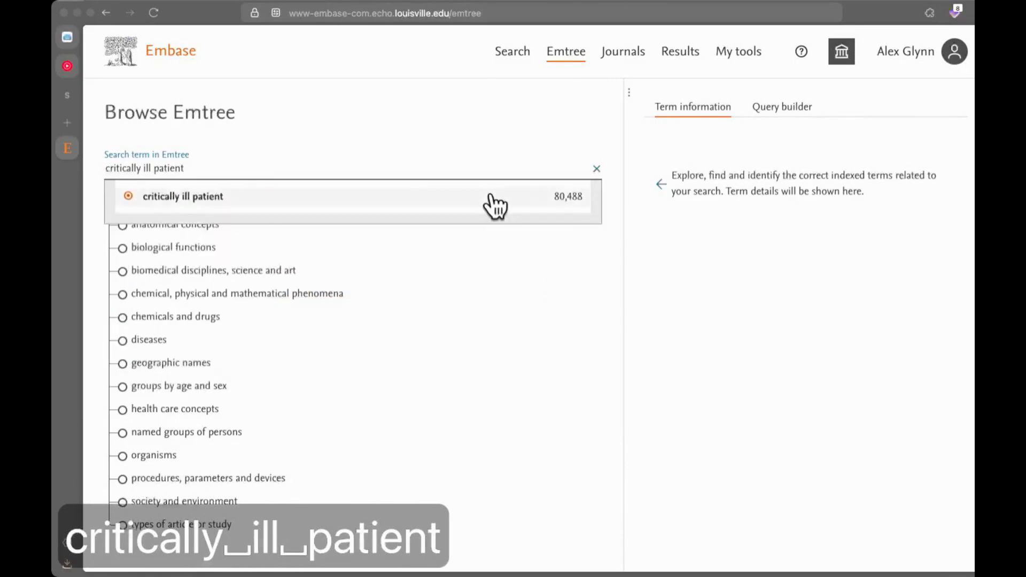
click(495, 206)
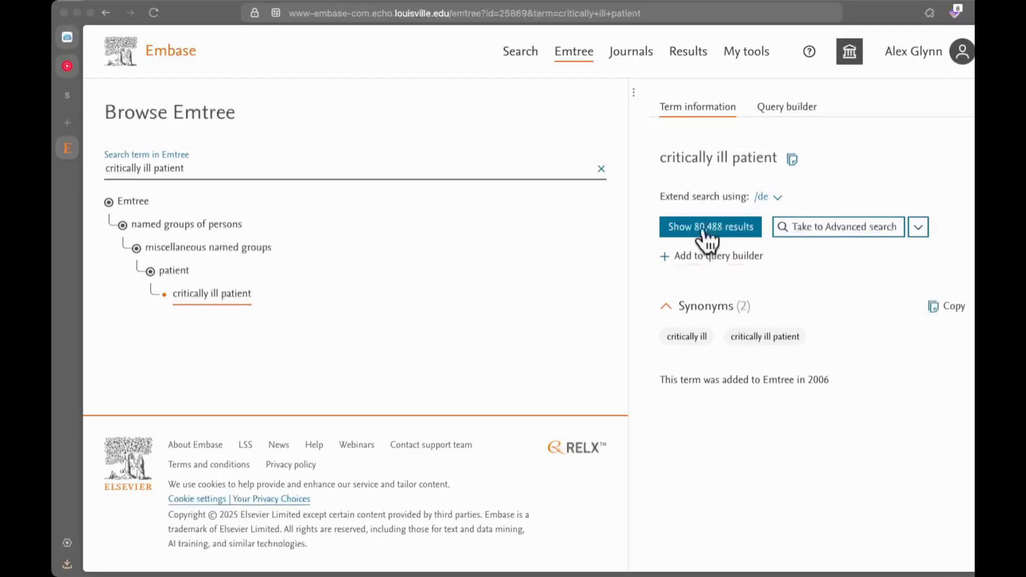
Extend the critically ill patient search to Explosion and all synonyms (/syn) and show its results
click(767, 198)
click(715, 456)
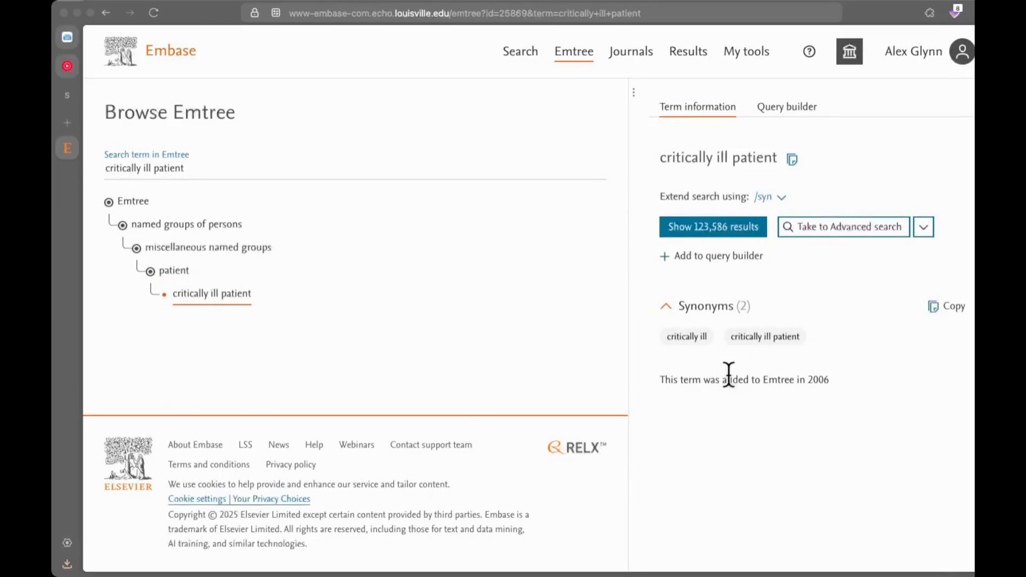
click(722, 223)
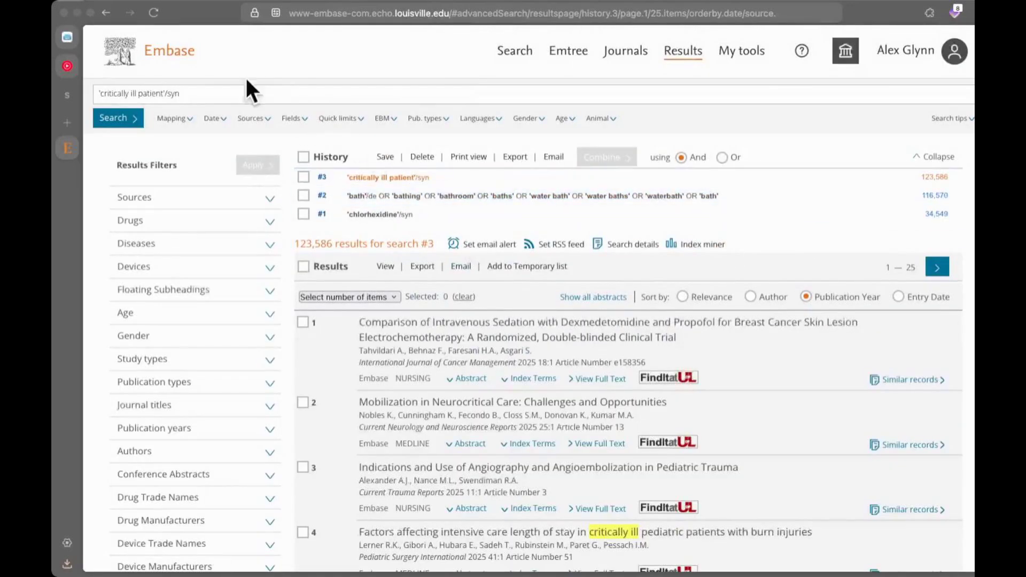
Return to Emtree, search for hospital acquired infection and open the preferred term hospital infection
click(560, 51)
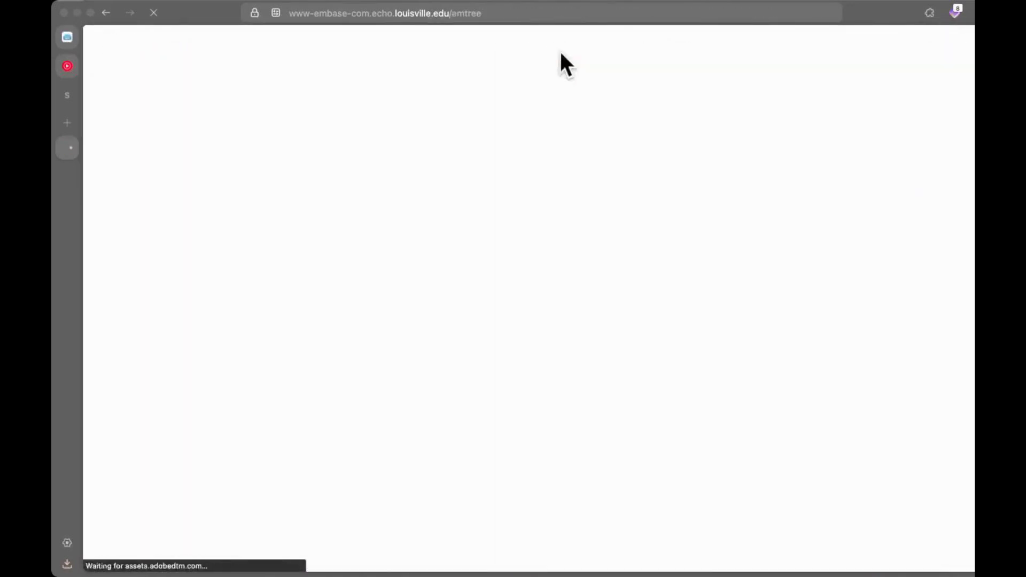
click(463, 161)
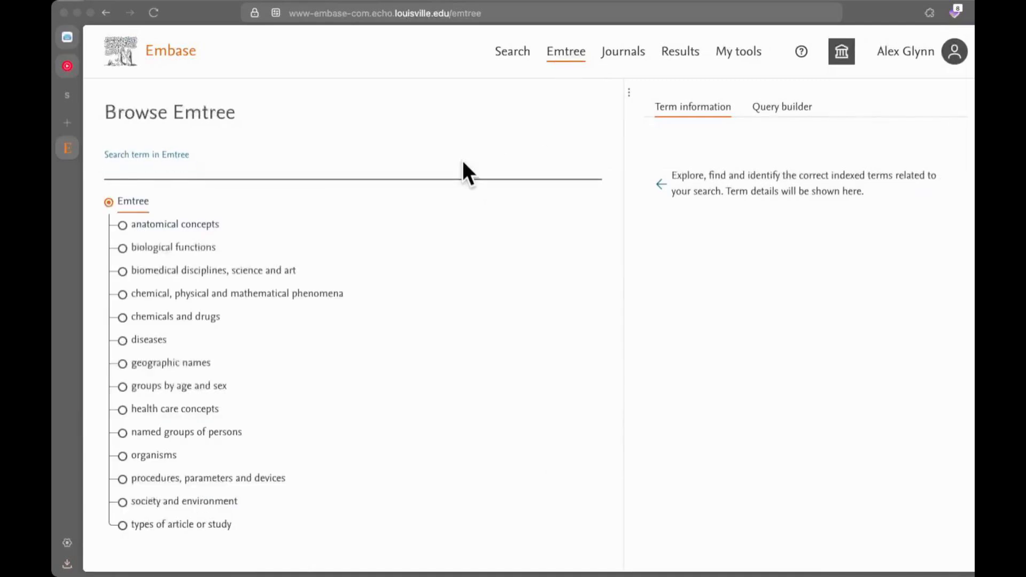
text(hosp)
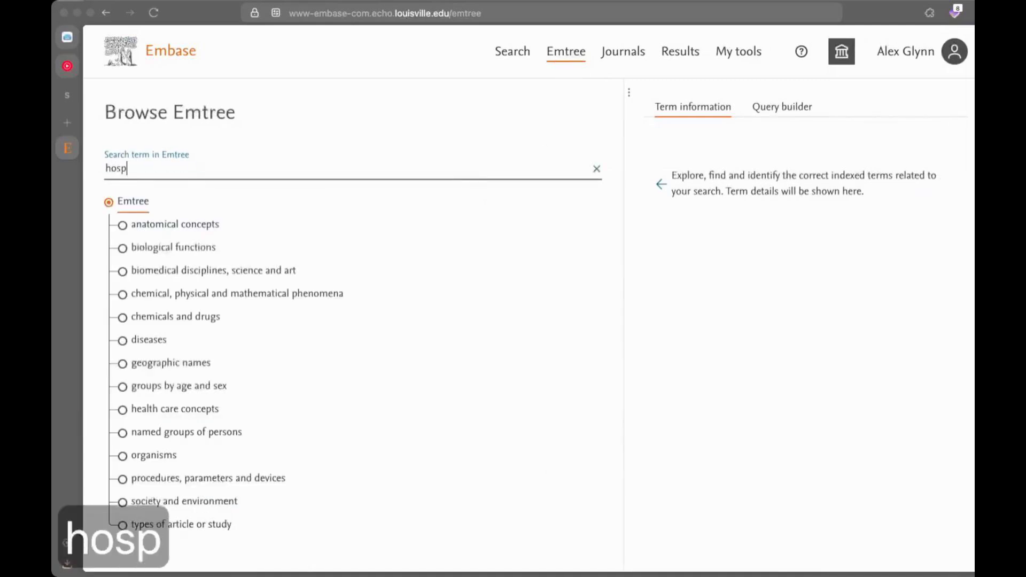
text(ital acquired infections)
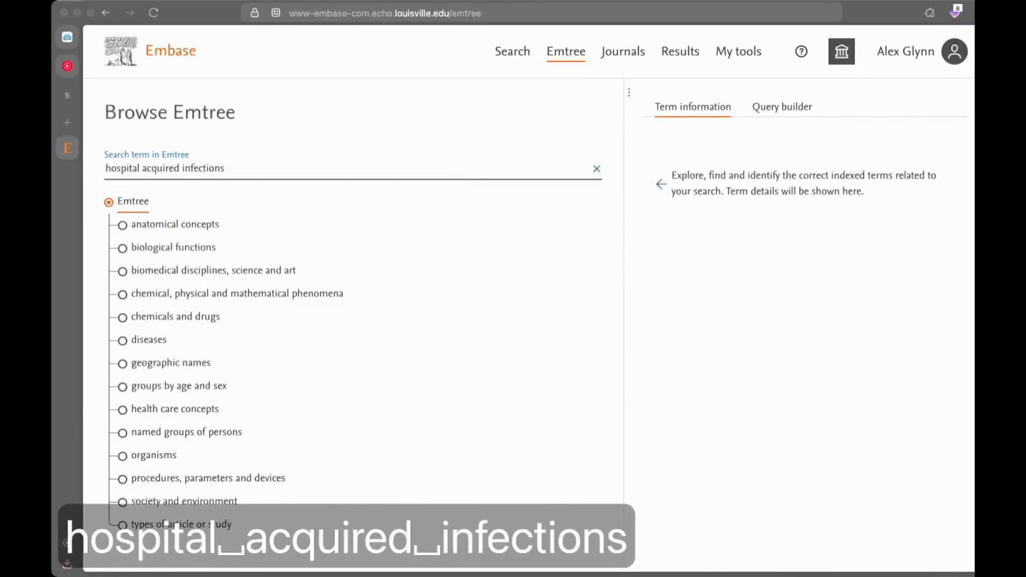
key(BackSpace)
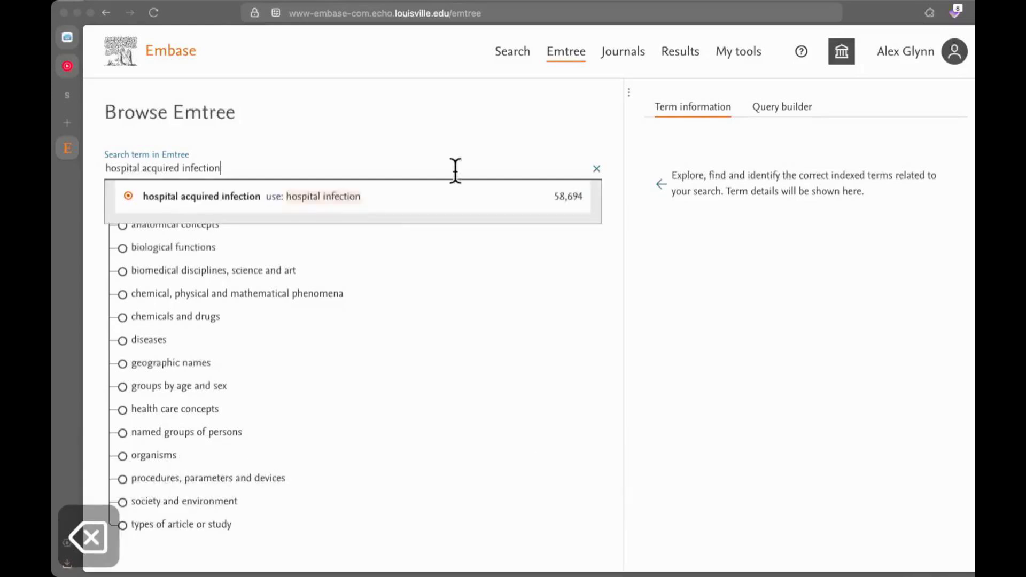
click(345, 198)
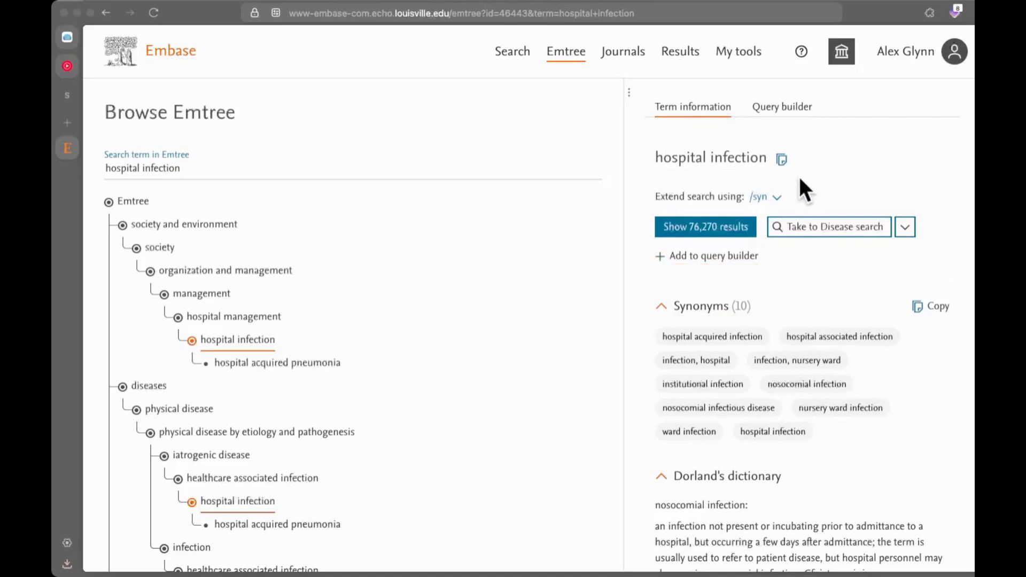
Clear the old bath query from the query builder and return to the hospital infection term information
click(784, 110)
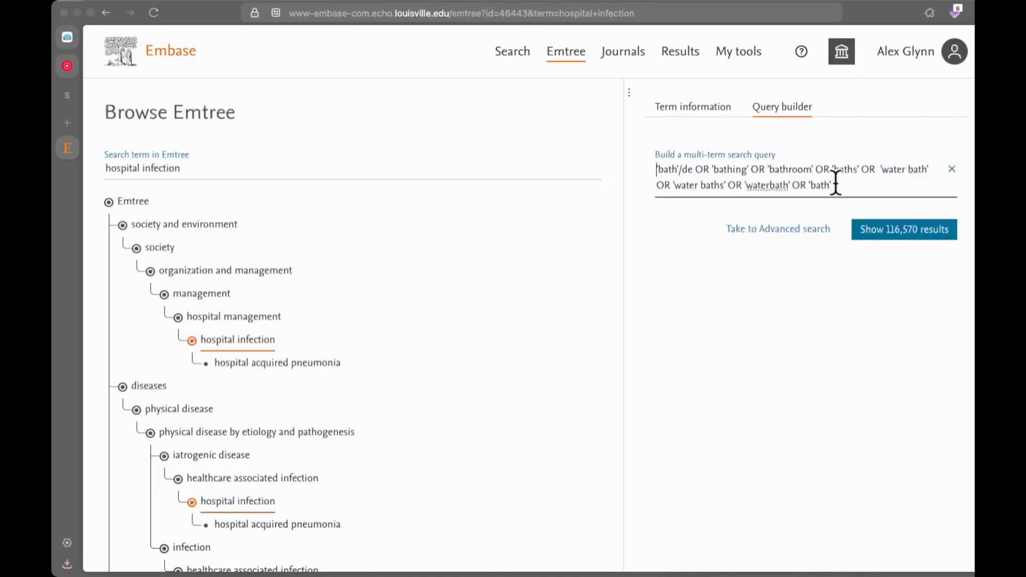
key(super+a)
key(BackSpace)
click(697, 110)
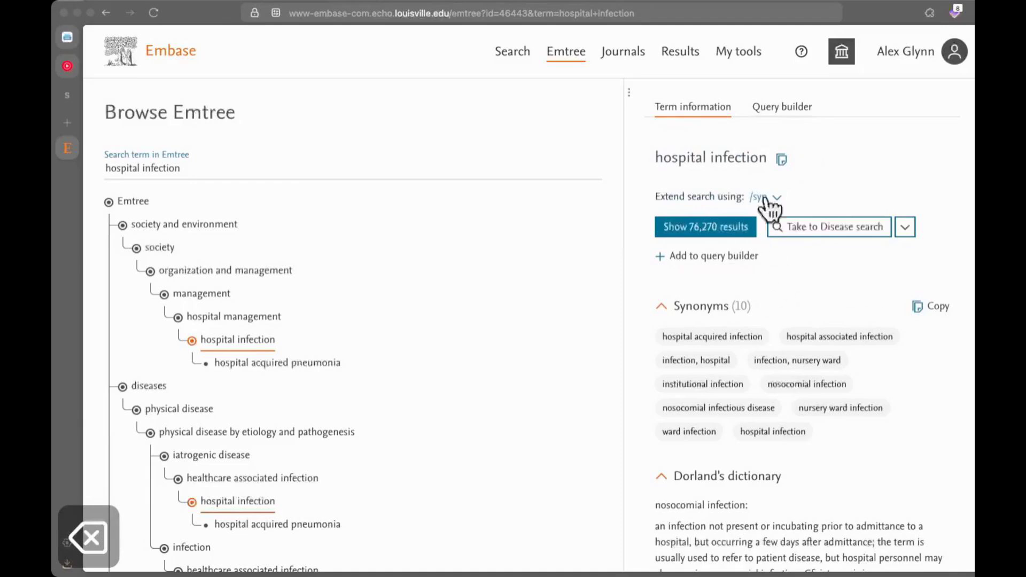
Set the hospital infection search extension to /de and add the term to the query builder
click(770, 199)
click(734, 345)
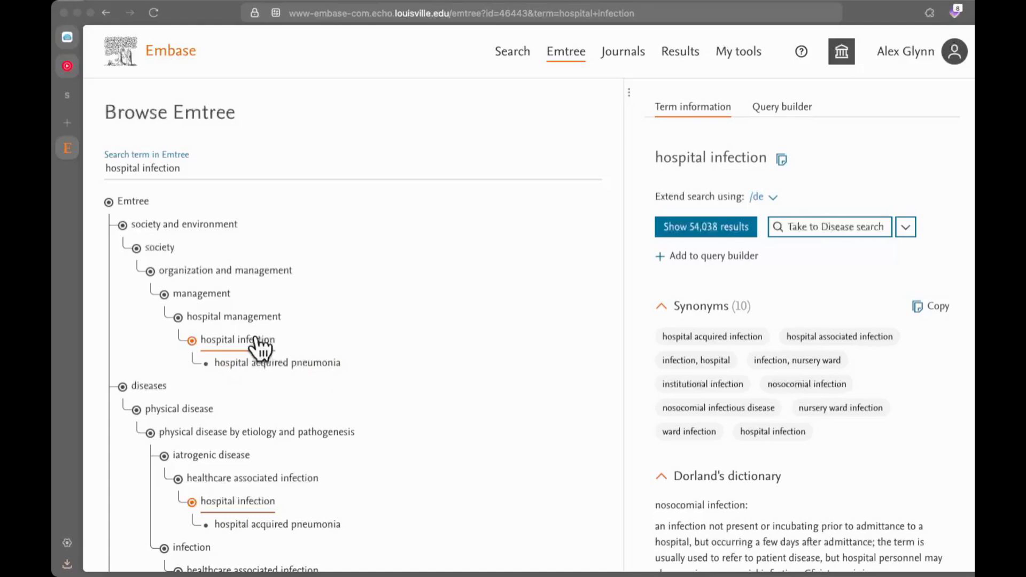
click(714, 257)
Copy all synonyms of hospital infection and append them with OR to the multi-term query
click(709, 119)
click(939, 312)
click(772, 111)
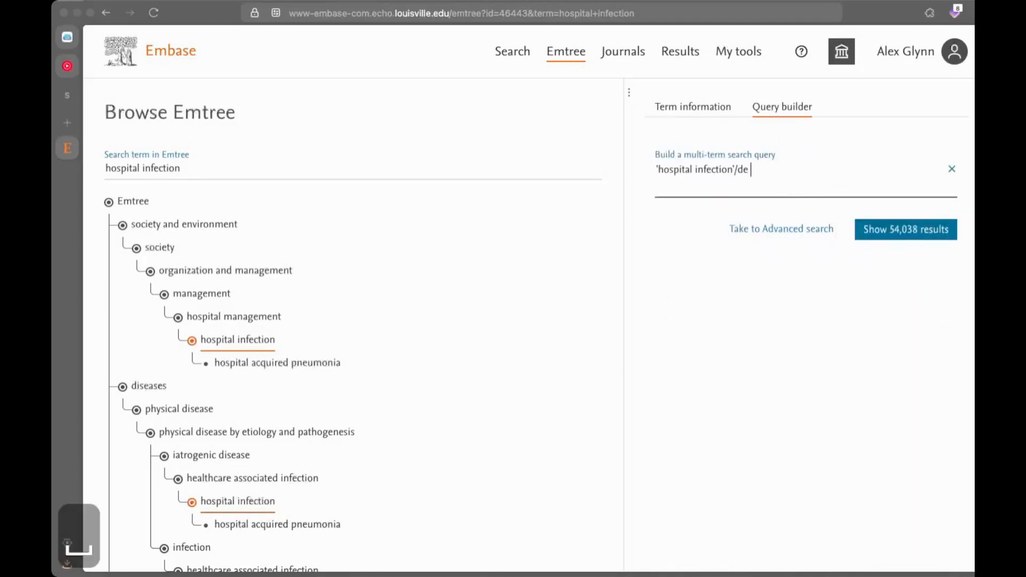
text(OR)
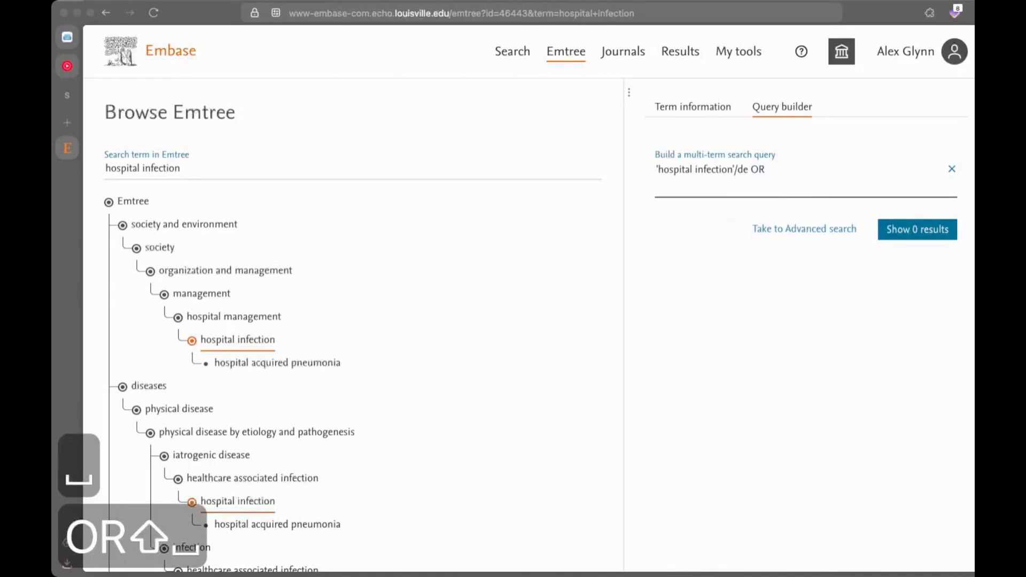
key(super+v)
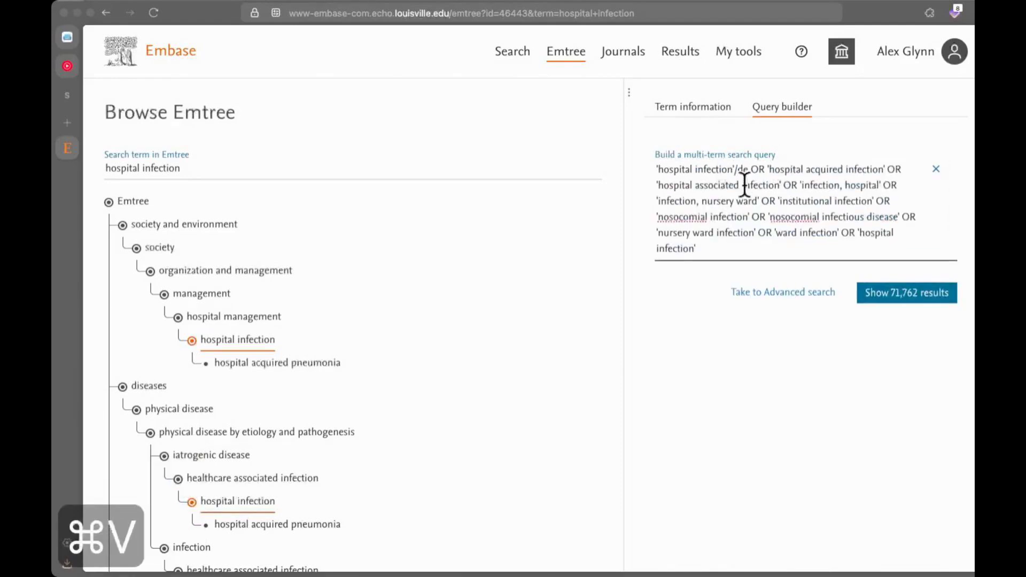
Remove the synonyms 'nursery ward infection' and 'ward infection' from the multi-term query
drag(756, 236, 622, 235)
key(BackSpace)
key(BackSpace)
key(BackSpace)
key(BackSpace)
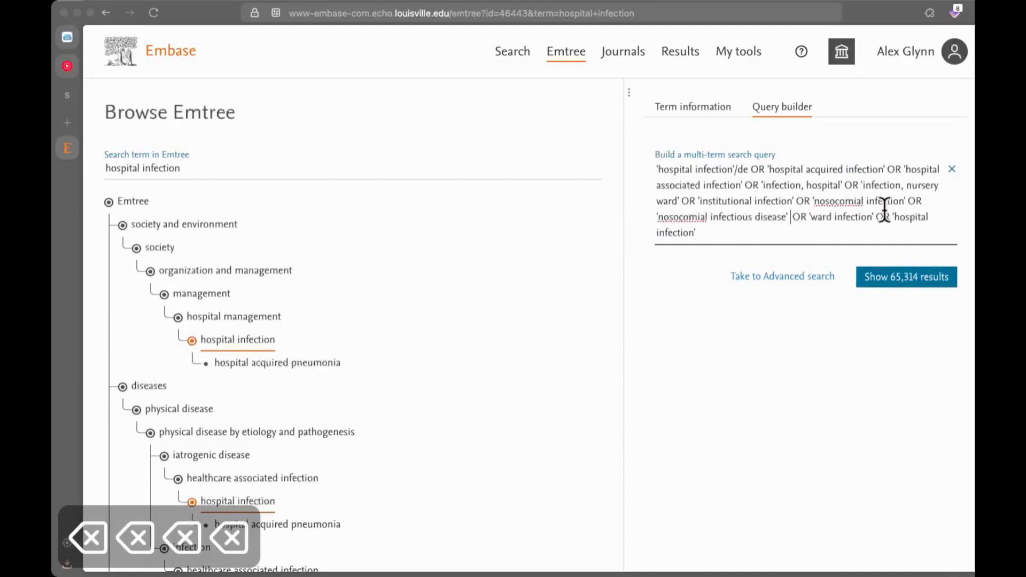
drag(788, 216, 876, 217)
key(BackSpace)
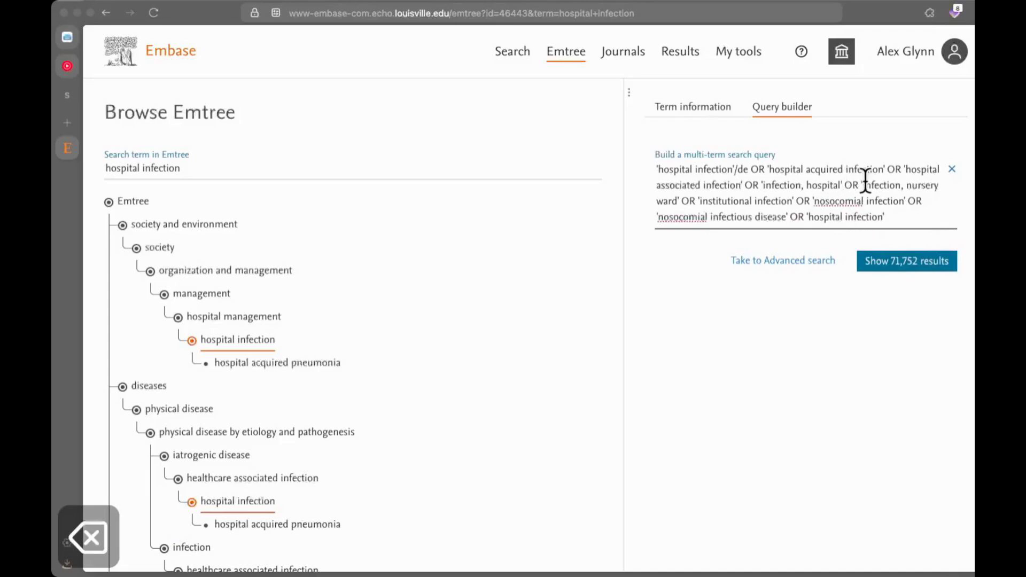
Remove the synonym 'infection, nursery ward' and the duplicate OR from the multi-term query
drag(879, 185, 690, 202)
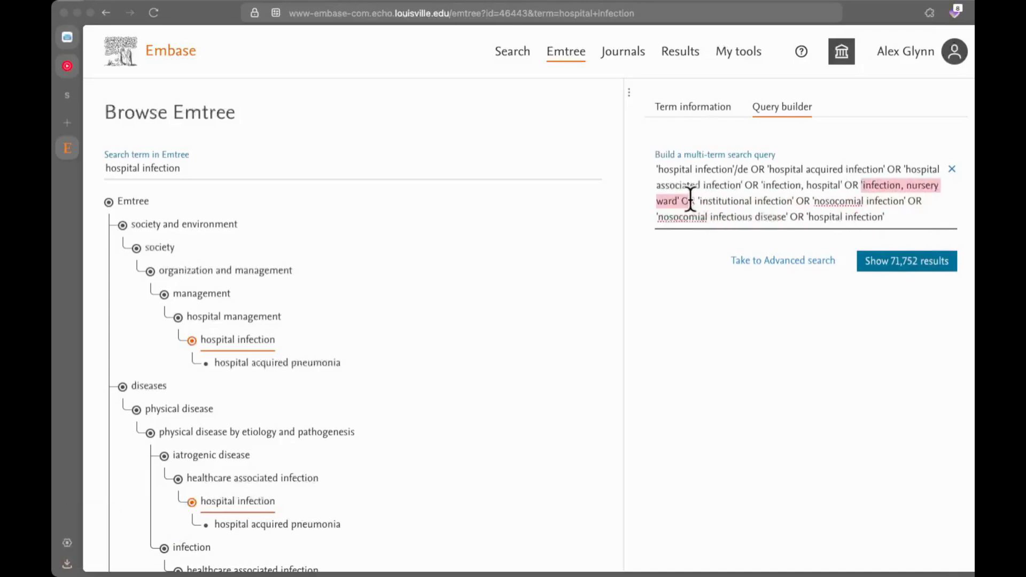
key(BackSpace)
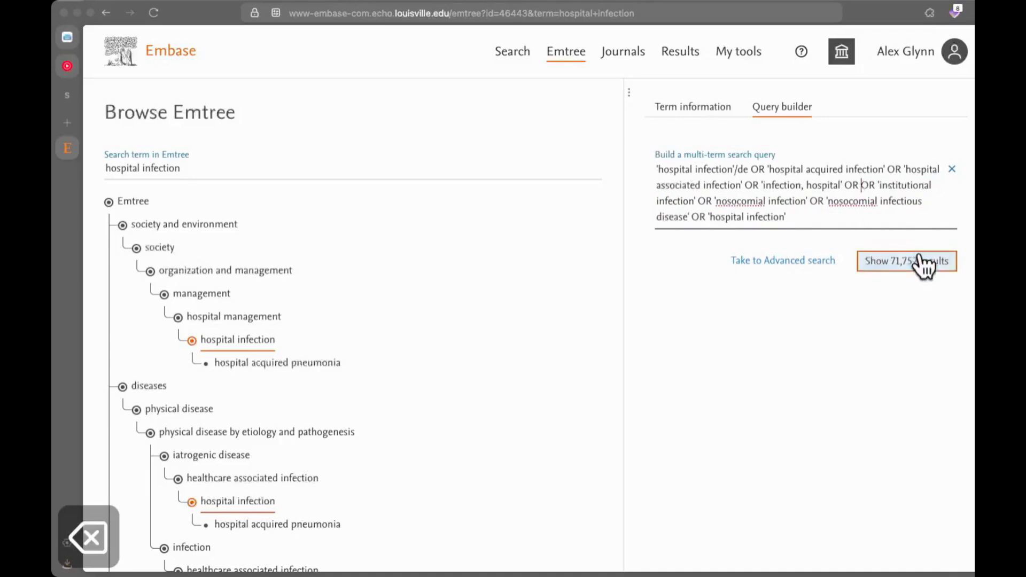
key(BackSpace)
key(BackSpace)
key(BackSpace)
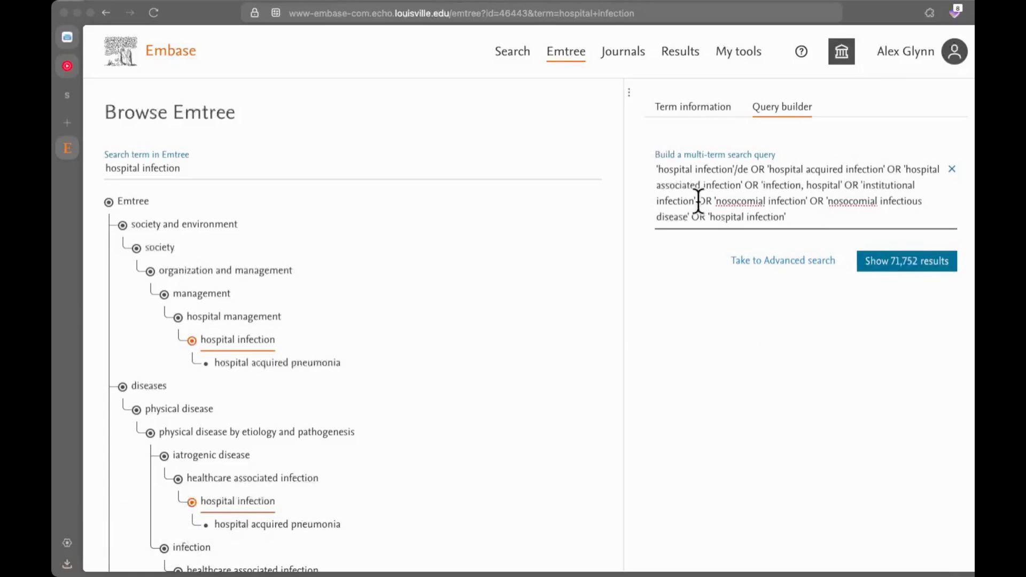
Show the hospital infection query's results and combine all four searches in the history using And
click(871, 260)
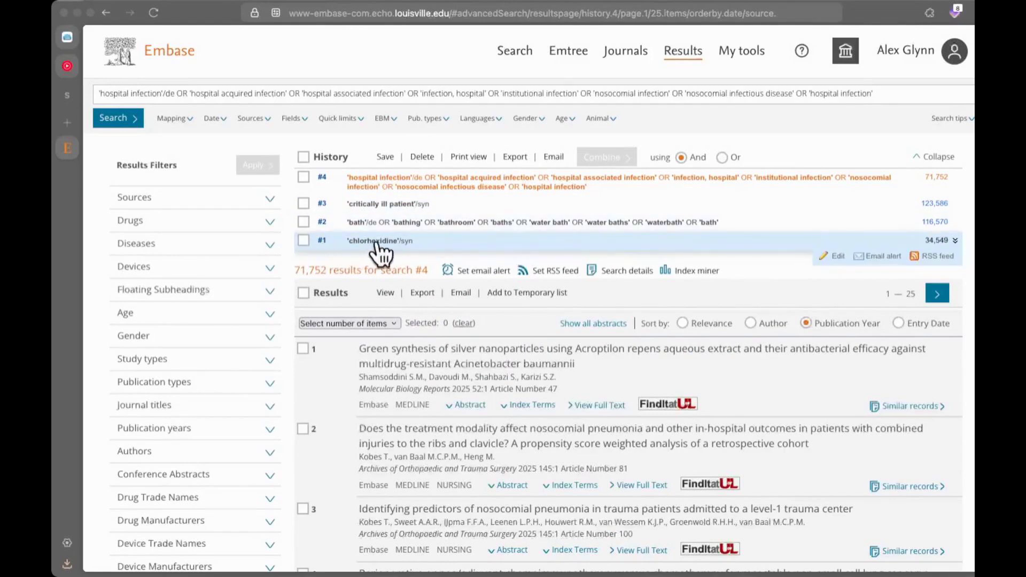
click(303, 157)
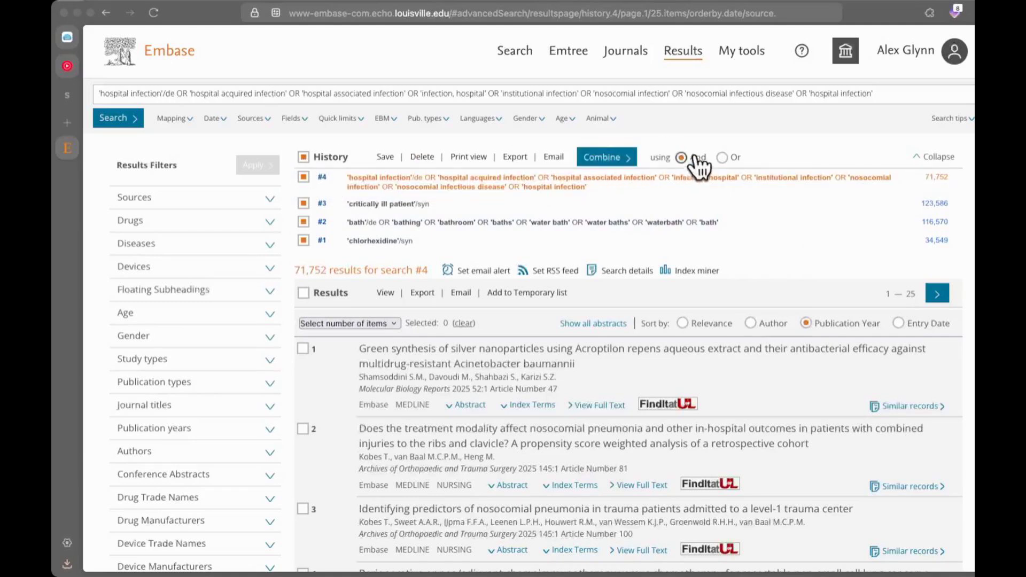
click(594, 158)
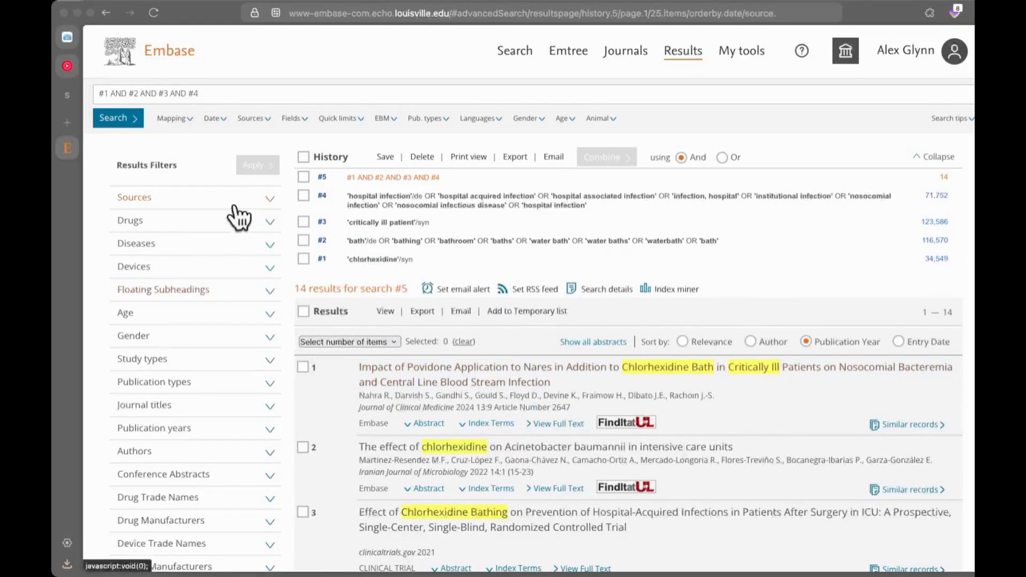
Enable the publication years date limit for 2015 to 2025
click(216, 119)
click(128, 166)
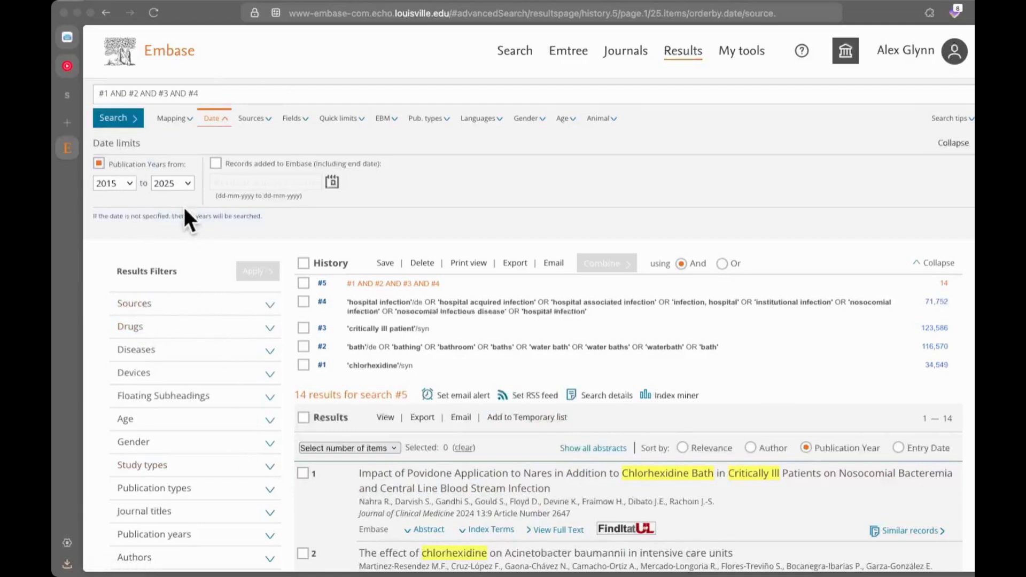
Try the Adult (18-64 years) and Aged (65+ years) options of the Age results filter and clear both
scroll(297, 331, down, 1)
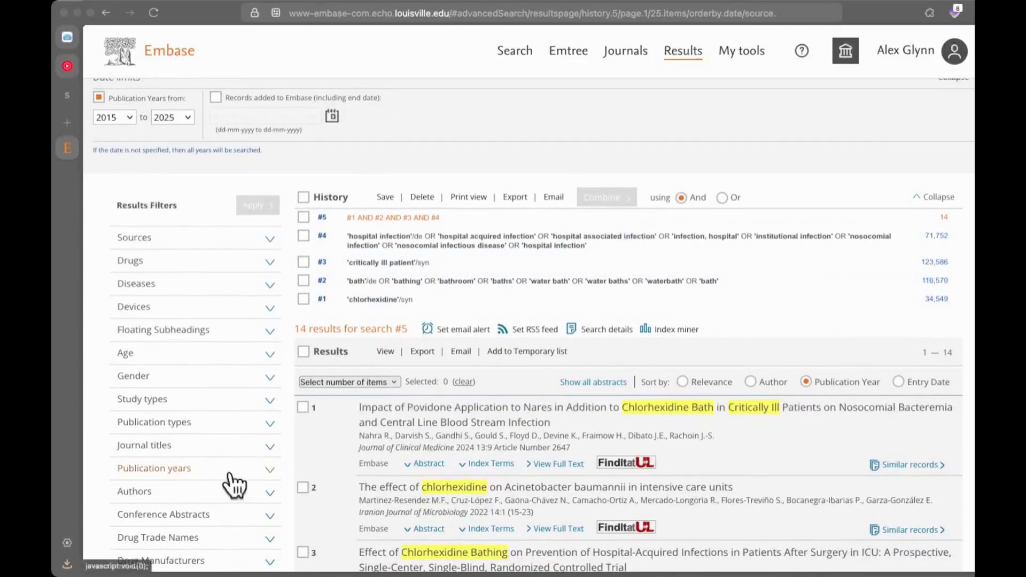
scroll(236, 483, down, 3)
scroll(220, 469, up, 1)
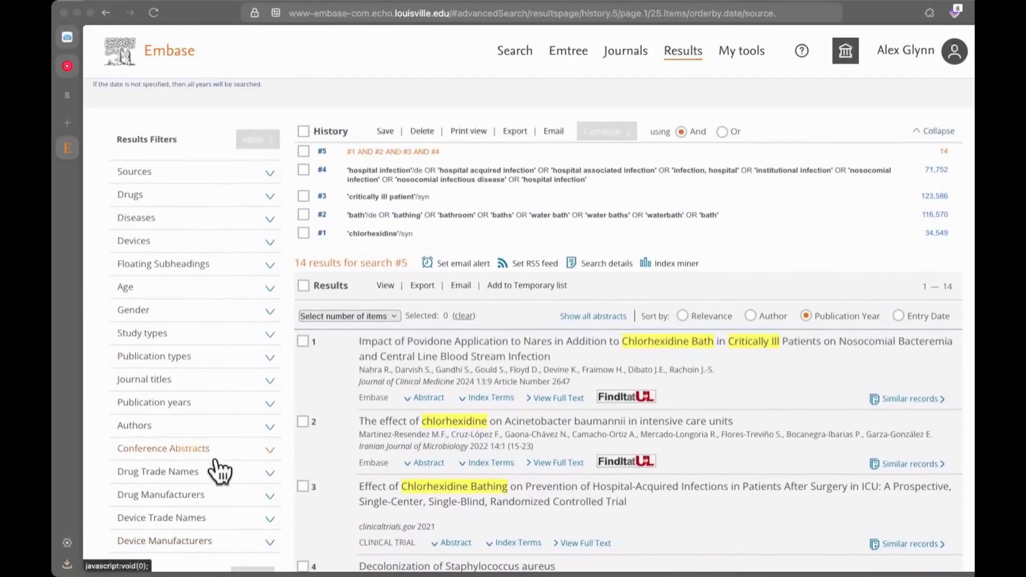
click(203, 291)
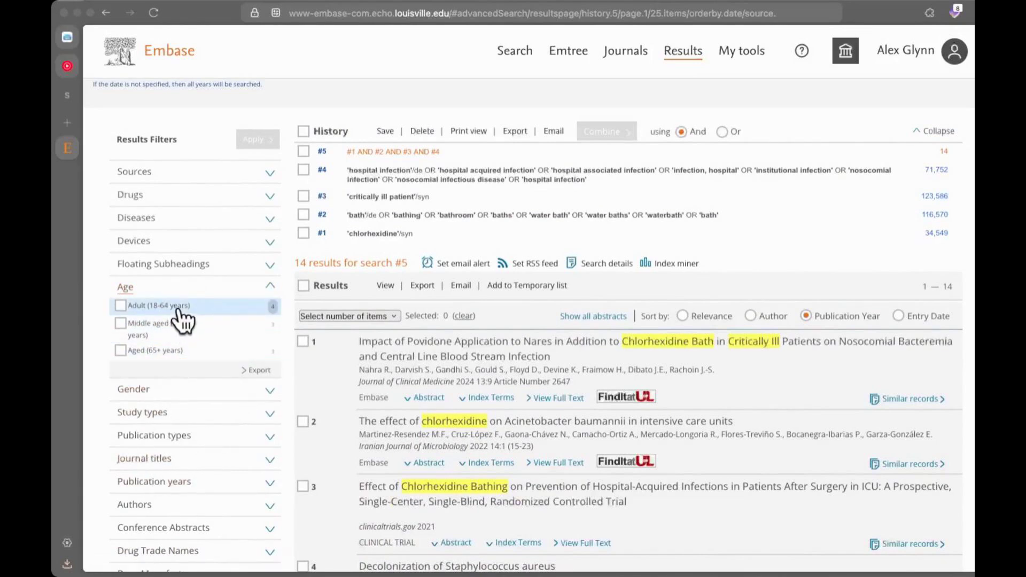
click(120, 307)
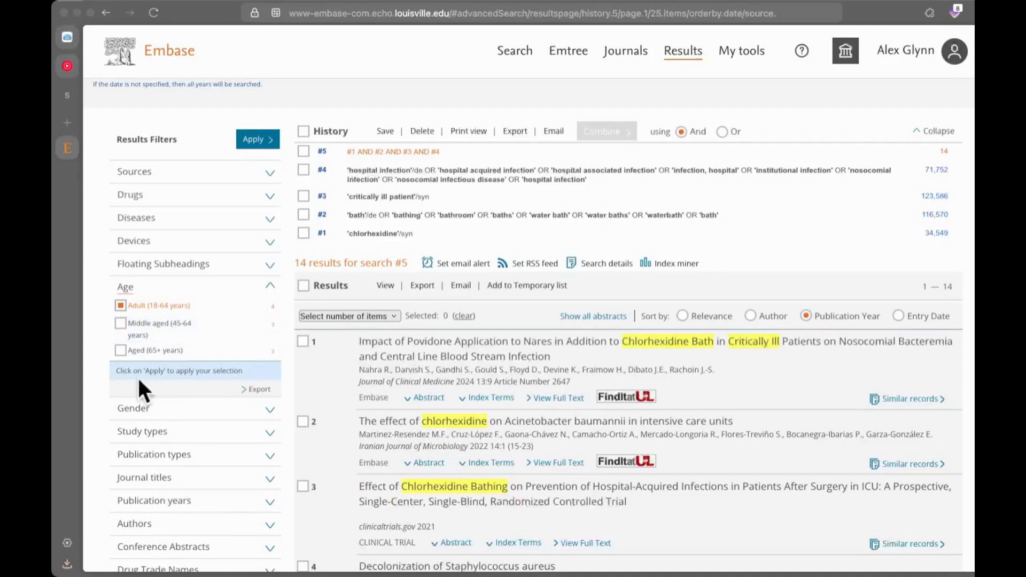
click(121, 351)
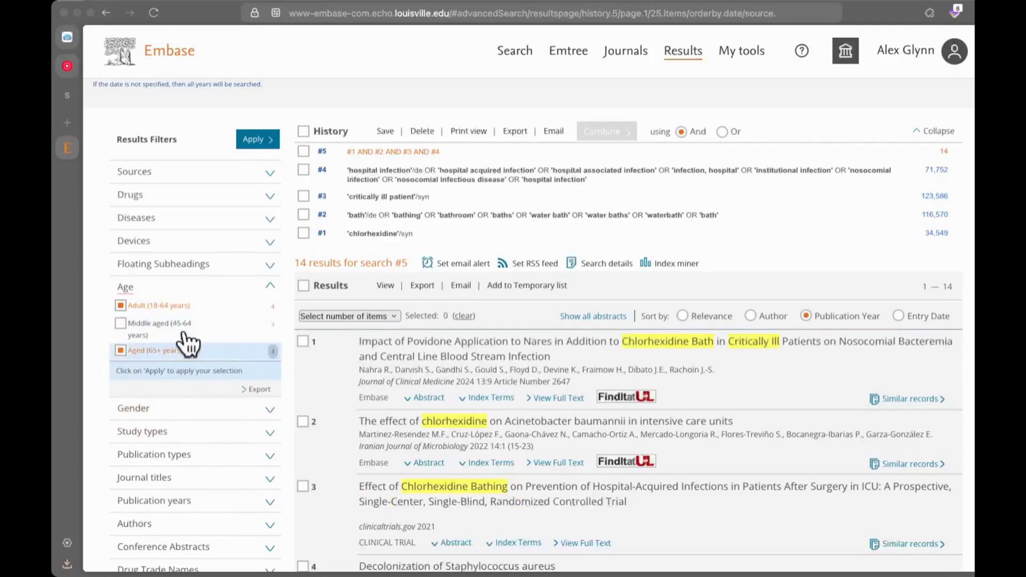
click(120, 305)
click(120, 350)
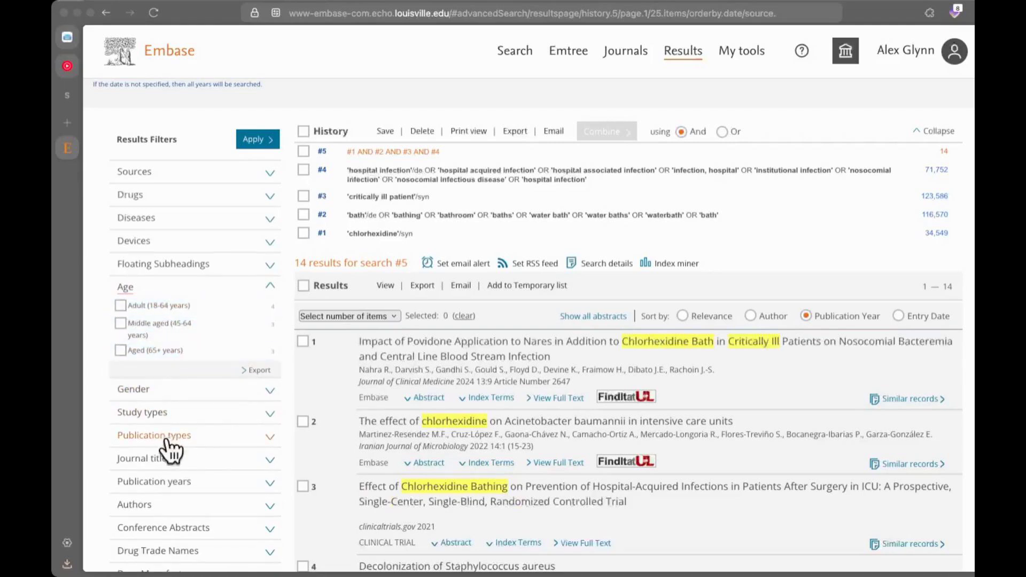
Expand the Gender and Study types results filters and select randomized controlled trial as the study type
scroll(195, 449, down, 2)
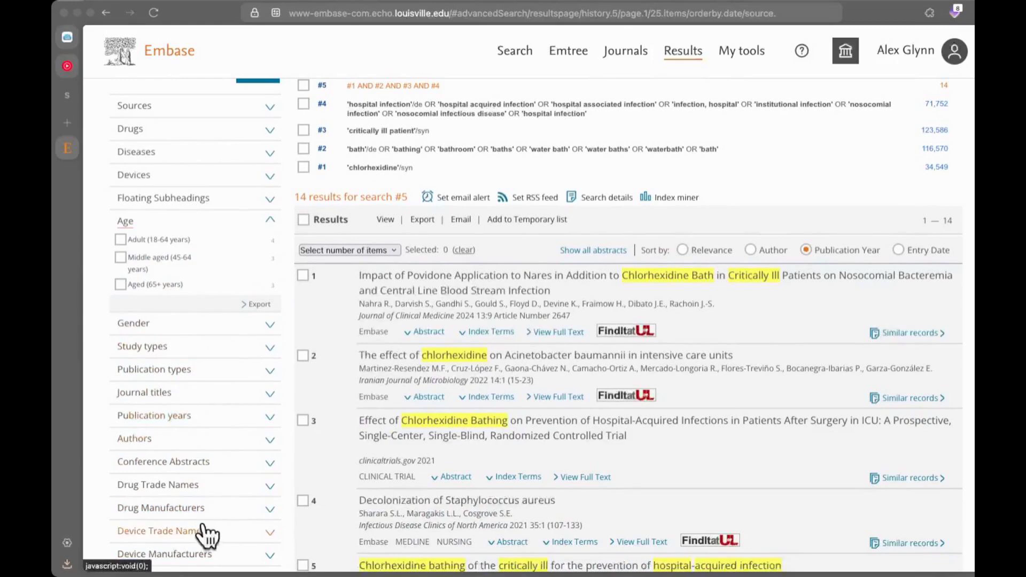
scroll(202, 529, down, 2)
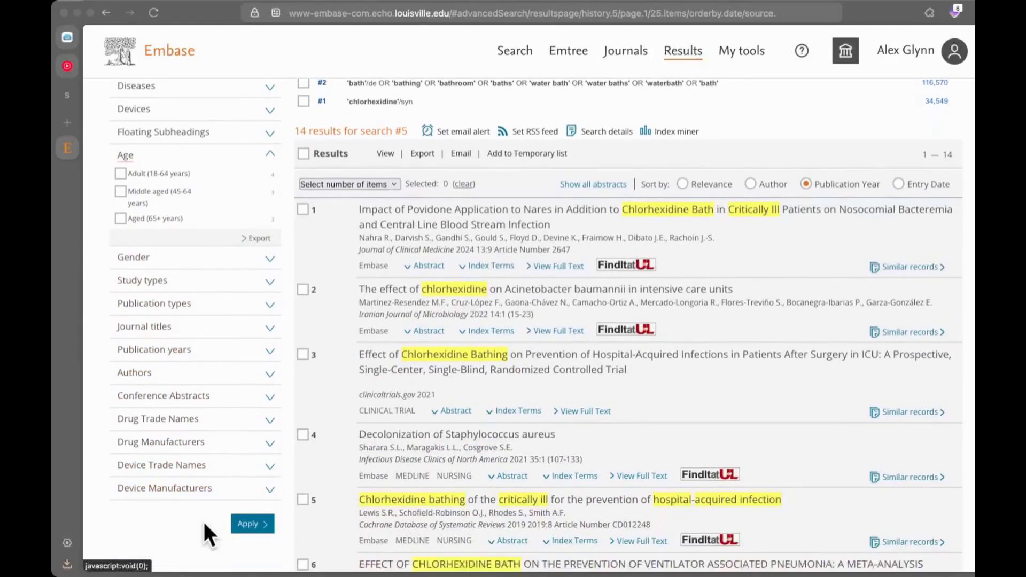
click(200, 268)
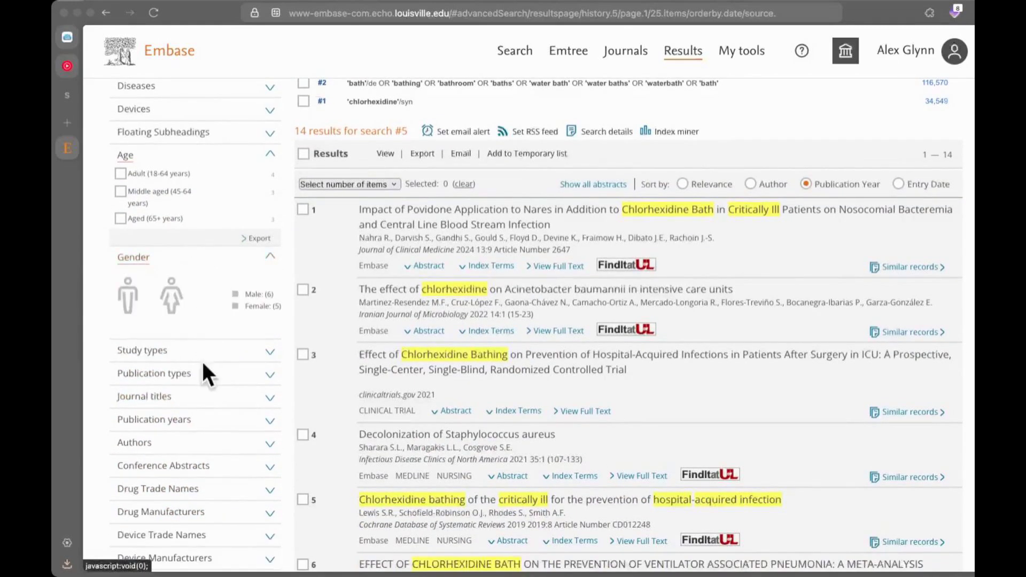
scroll(192, 428, down, 2)
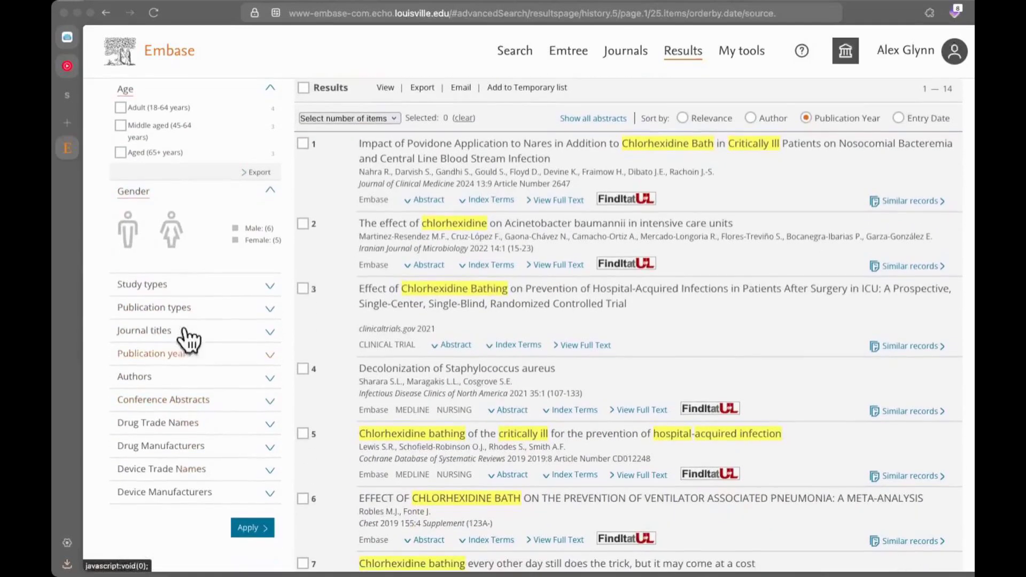
click(195, 289)
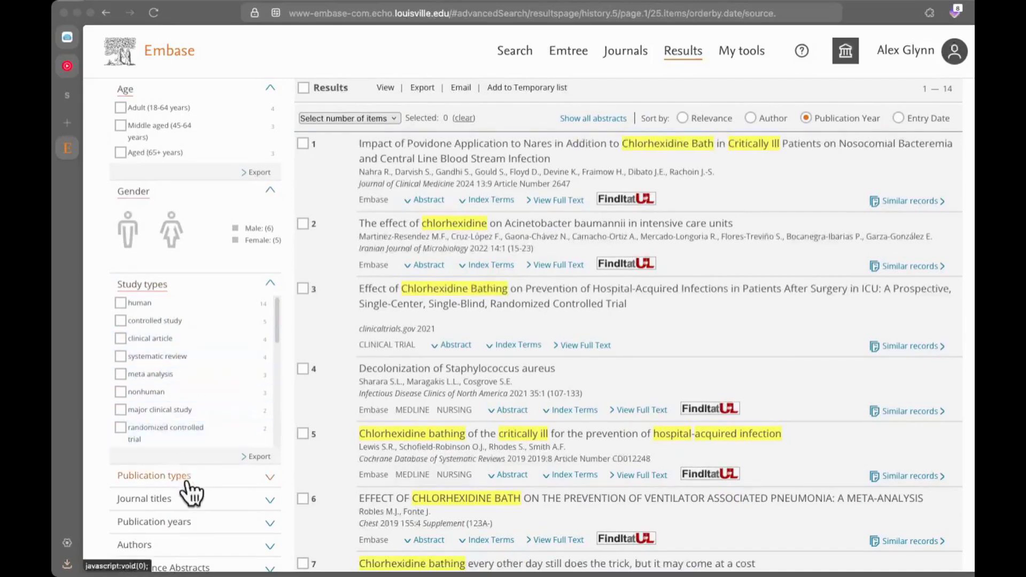
scroll(190, 489, down, 2)
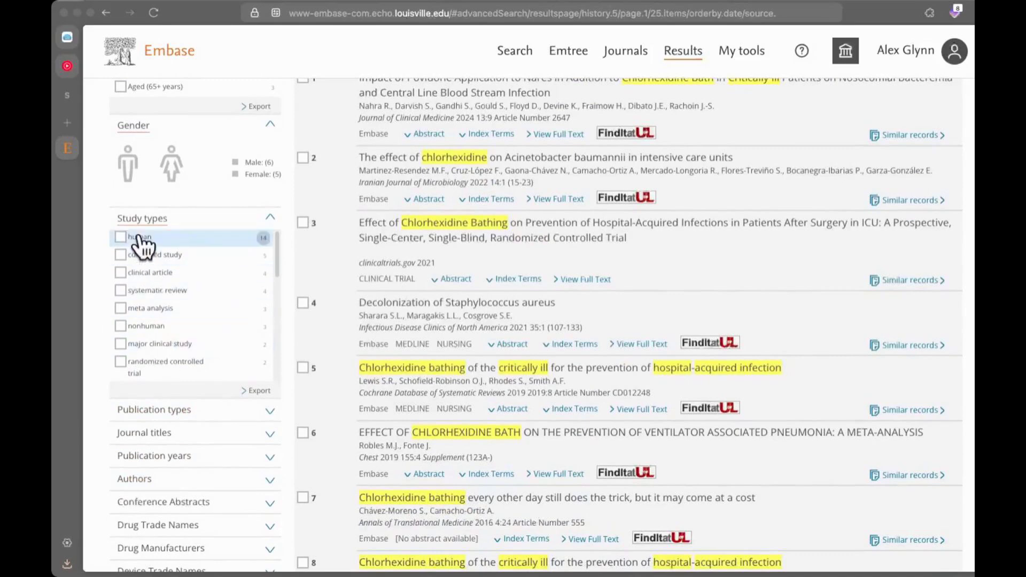
scroll(187, 444, down, 3)
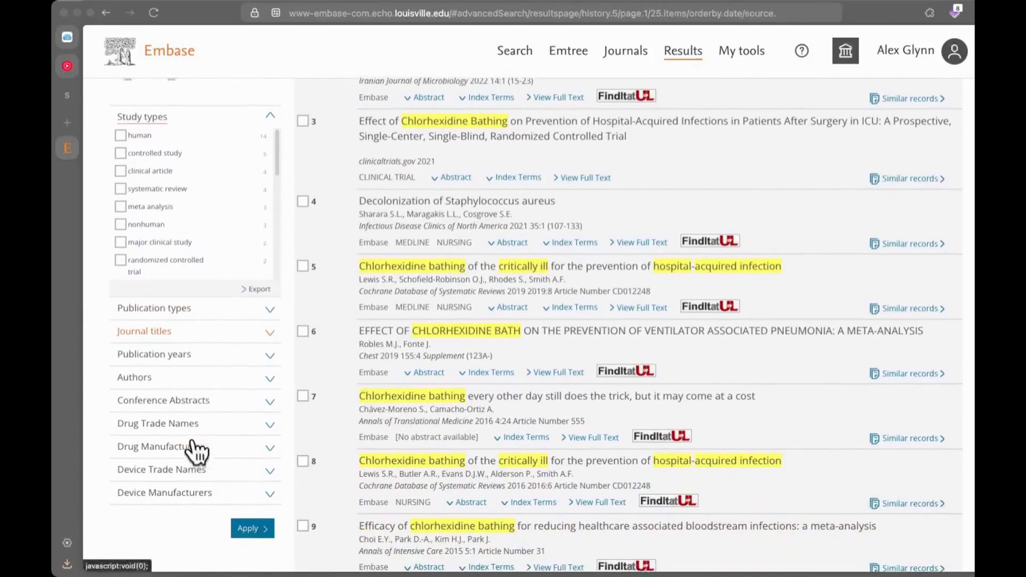
click(135, 258)
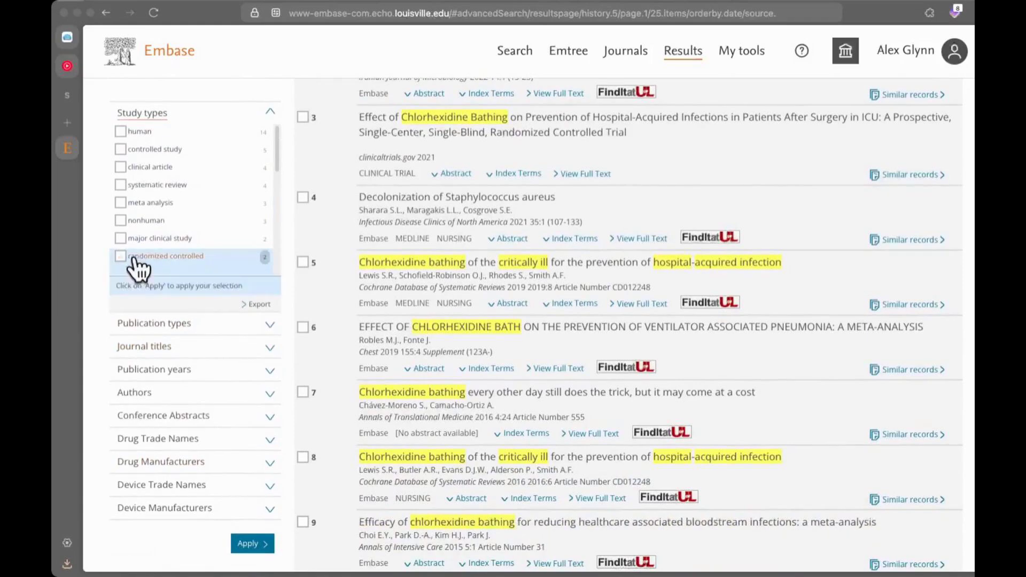
Add systematic review to the selected options in the Study types results filter
click(138, 184)
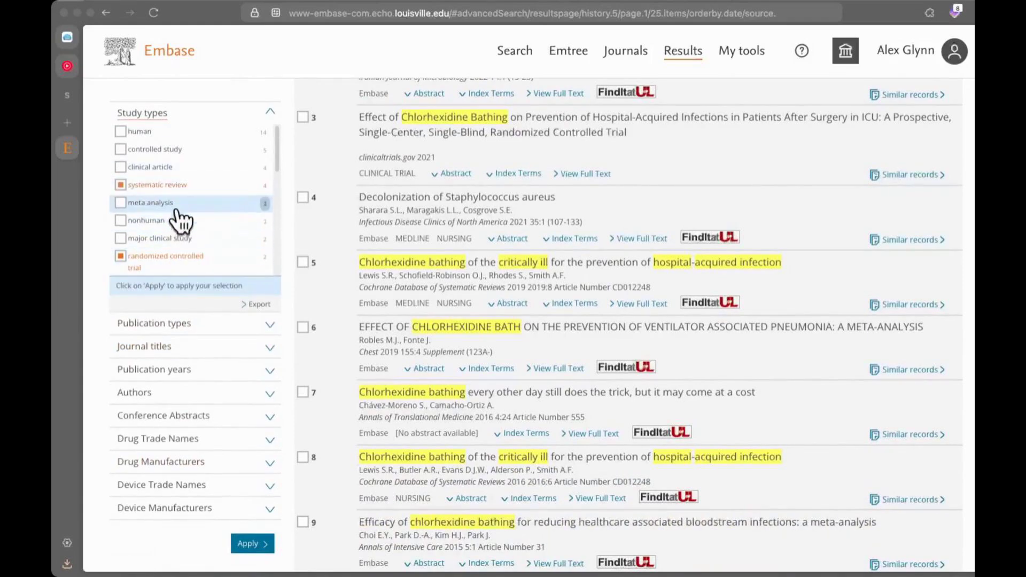
scroll(218, 277, up, 5)
scroll(217, 276, up, 4)
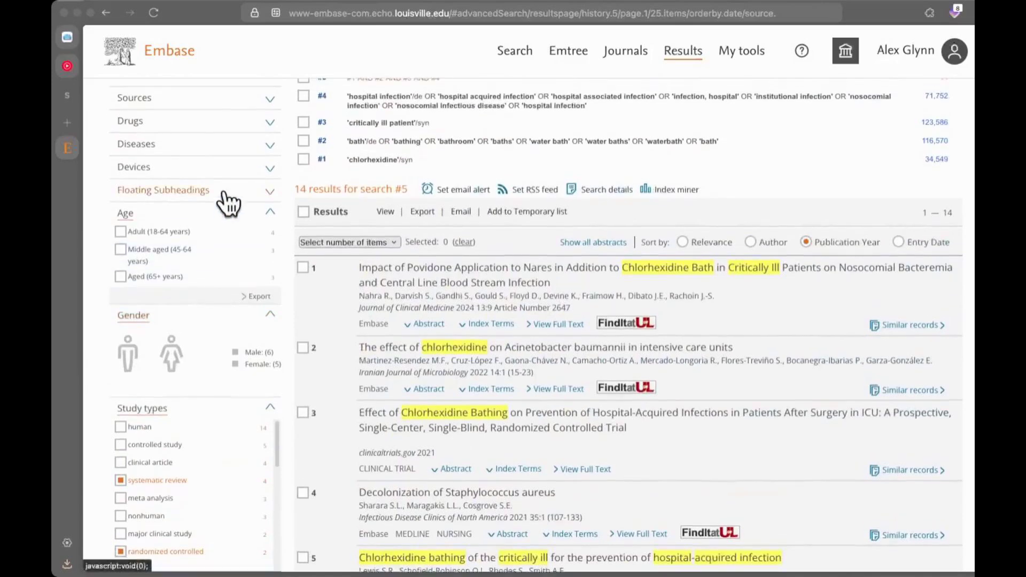
Expand the Publication types results filter, try its Article and Clinical Trial options, and clear both
scroll(191, 415, down, 8)
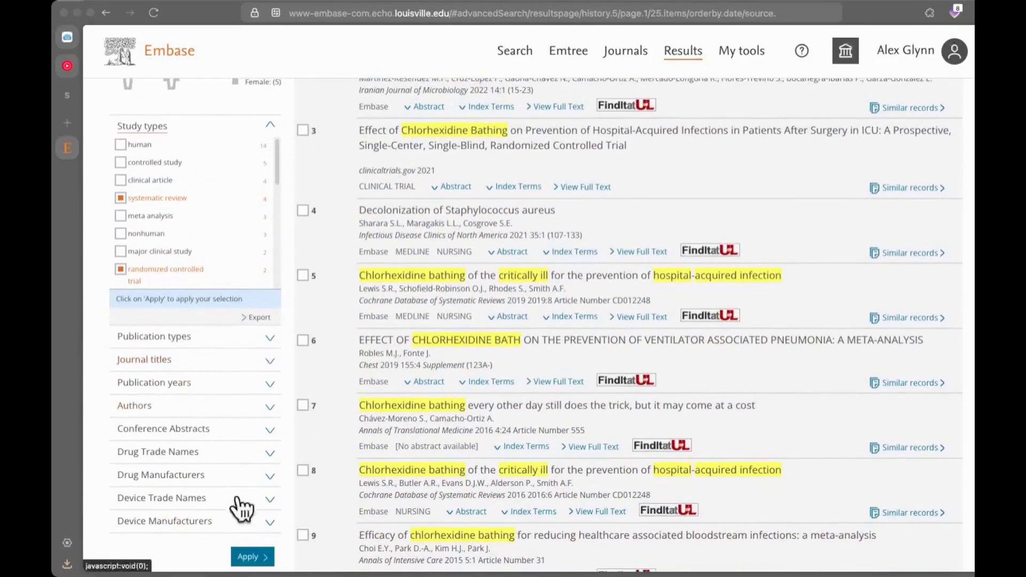
click(195, 342)
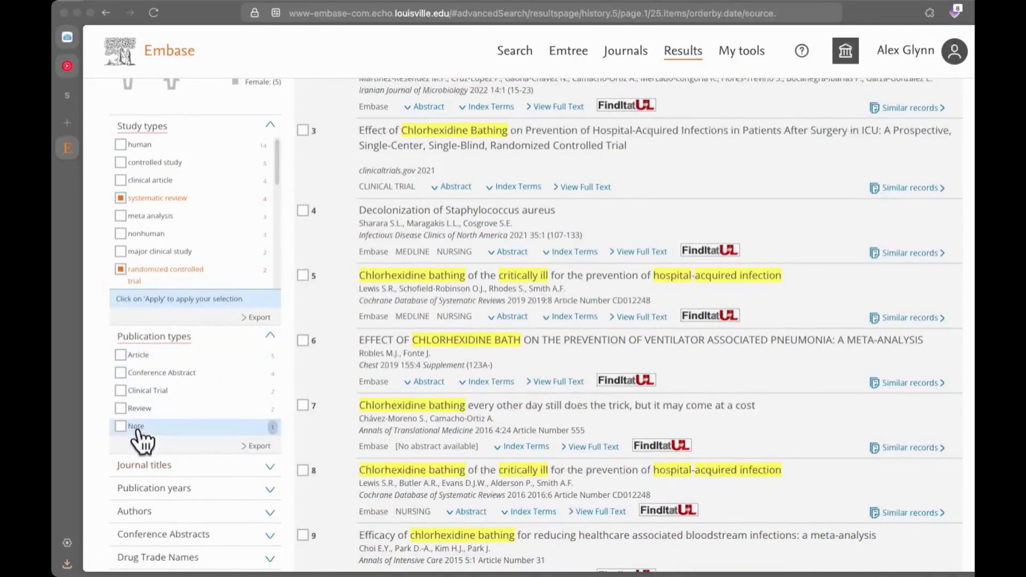
scroll(166, 414, down, 1)
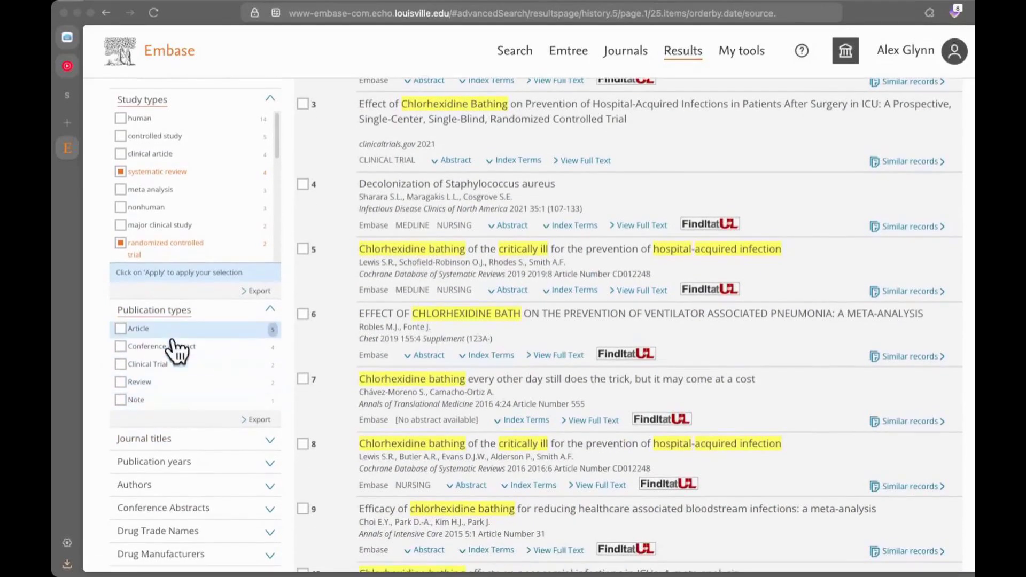
click(122, 329)
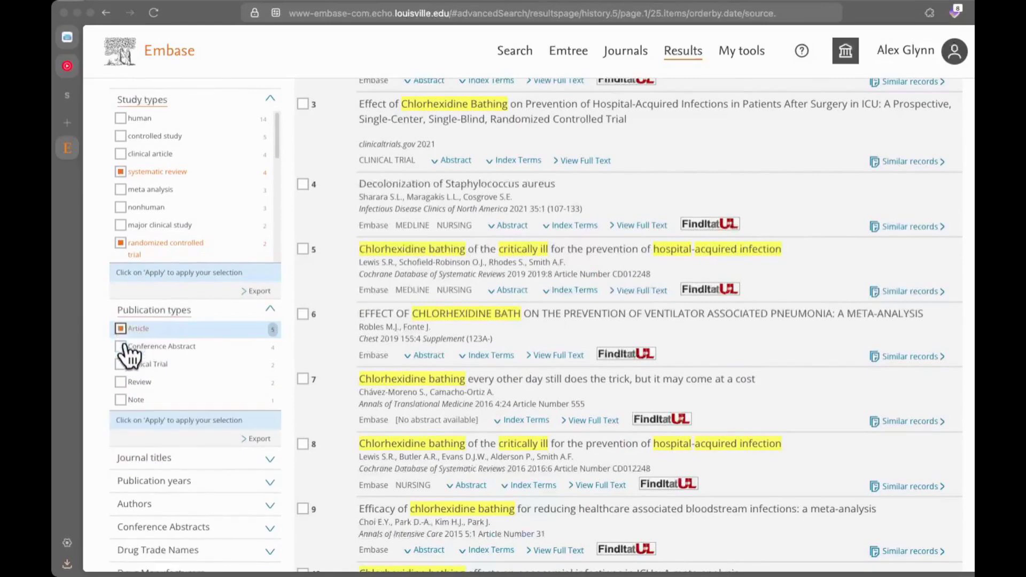
click(122, 365)
click(122, 365)
click(121, 329)
scroll(170, 457, down, 3)
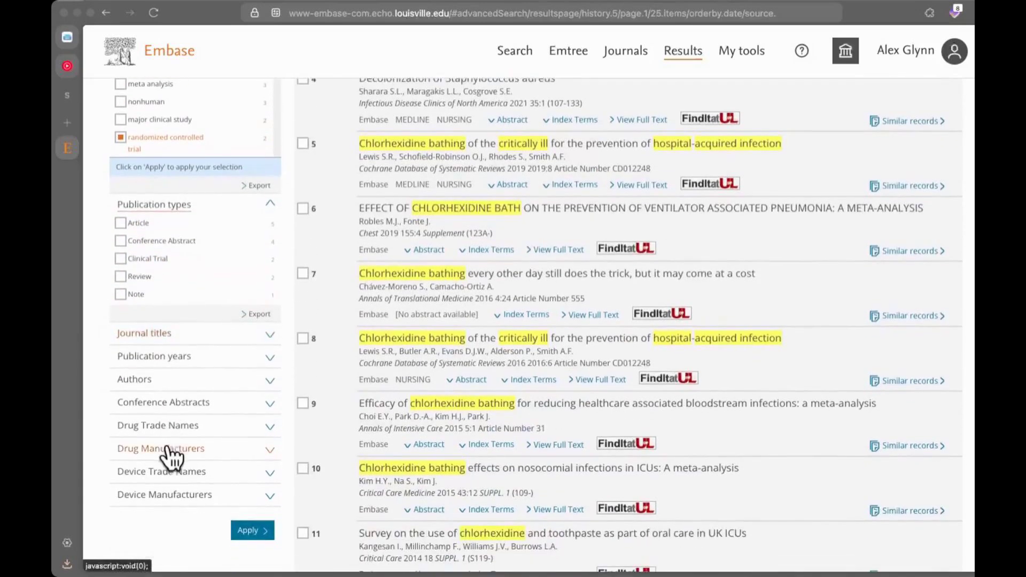
Open the article language limits for the combined search and select English
scroll(170, 457, up, 12)
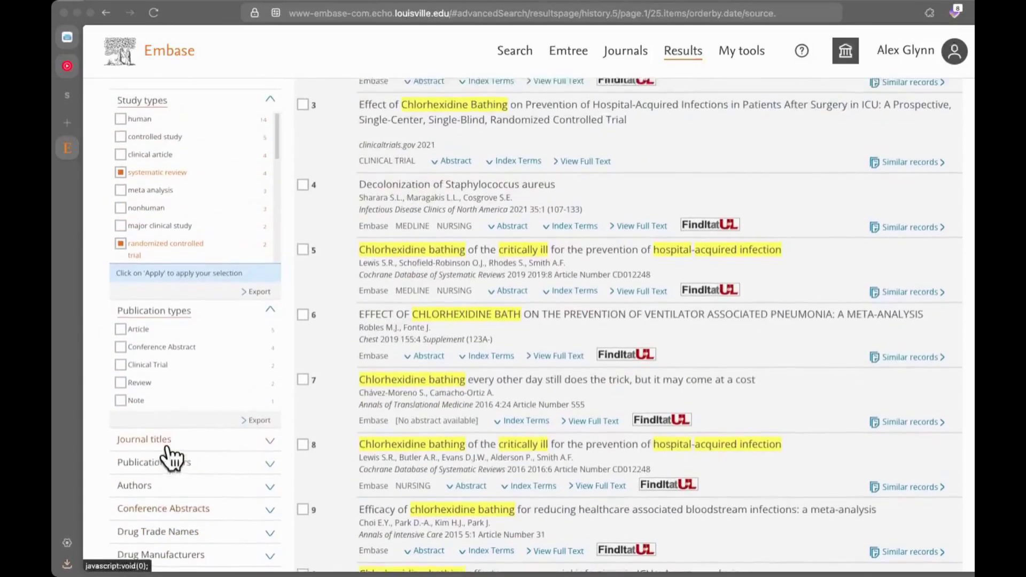
scroll(171, 457, up, 2)
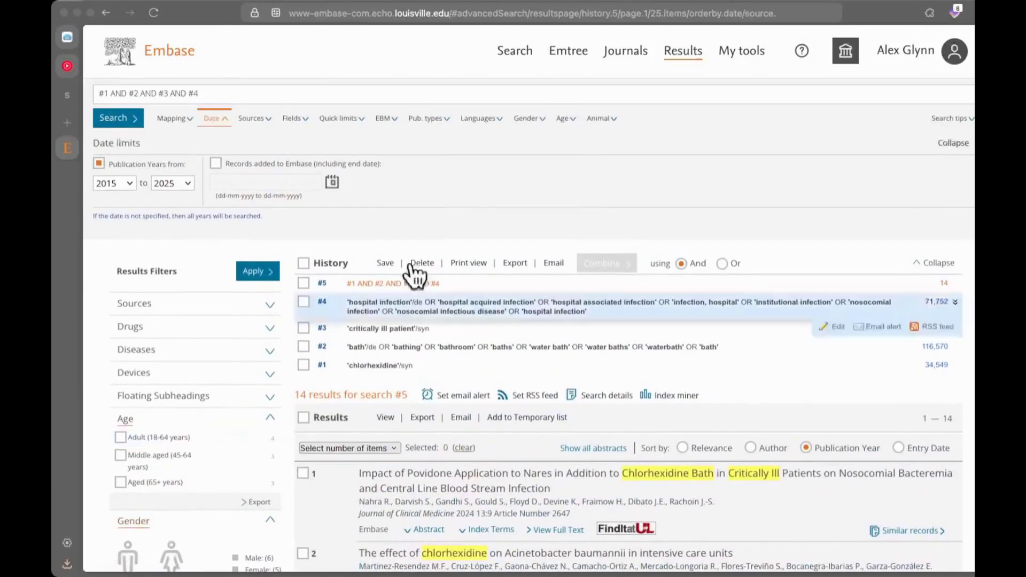
click(482, 119)
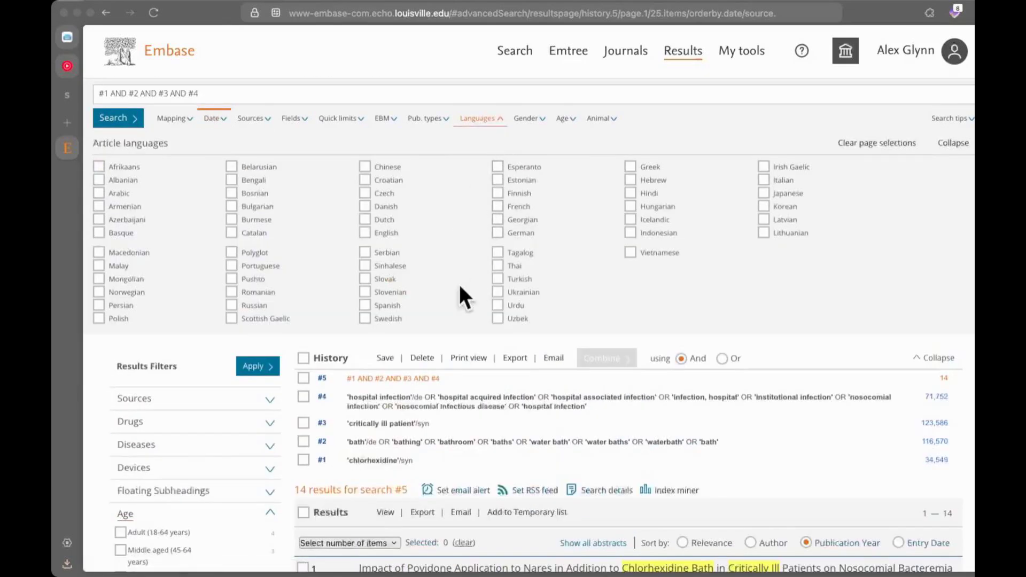
click(364, 232)
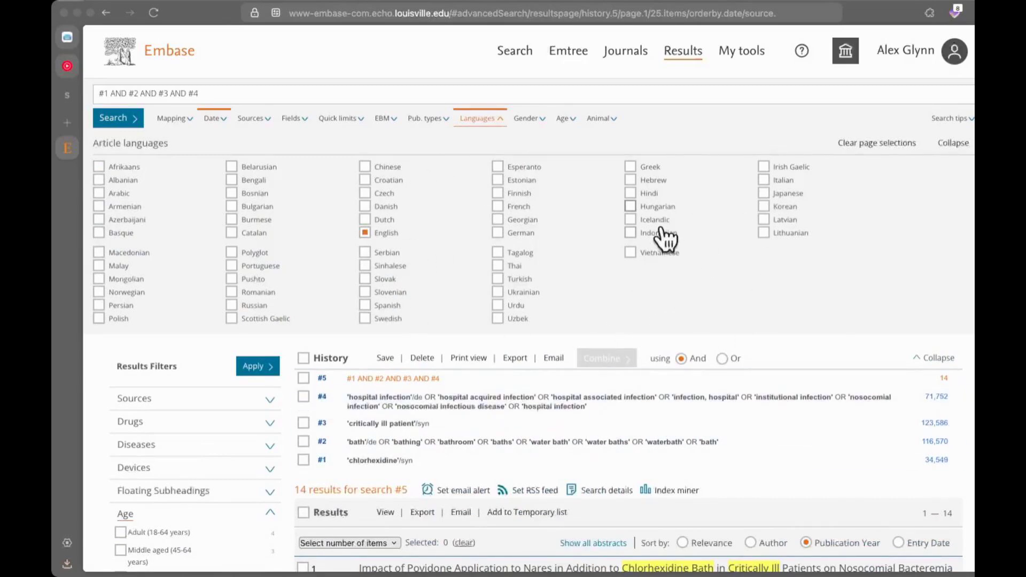
Select all records in the combined search's results, export them in RIS format (Mendeley, EndNote), download the file and close the download page
scroll(657, 399, down, 1)
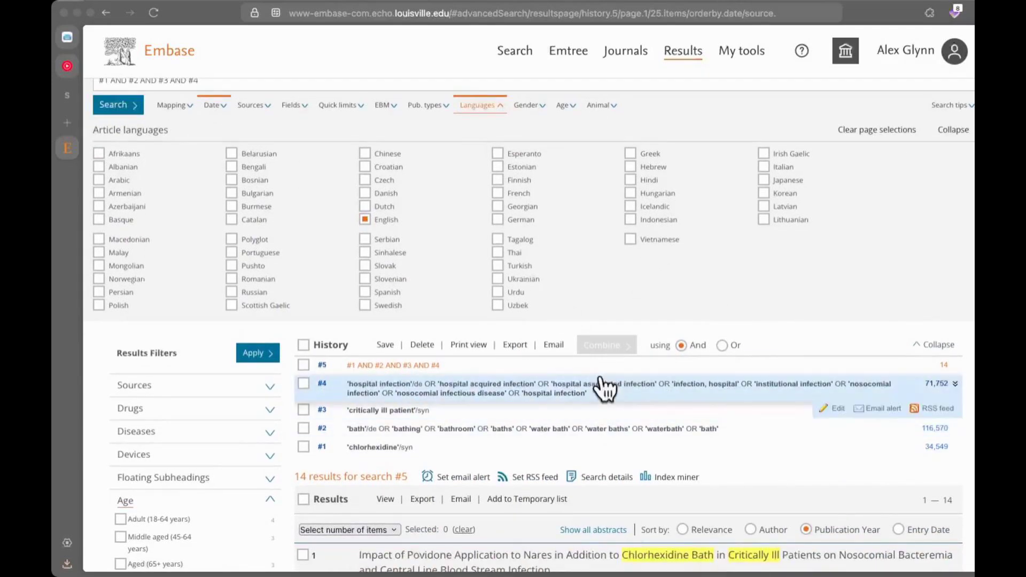
scroll(607, 458, down, 3)
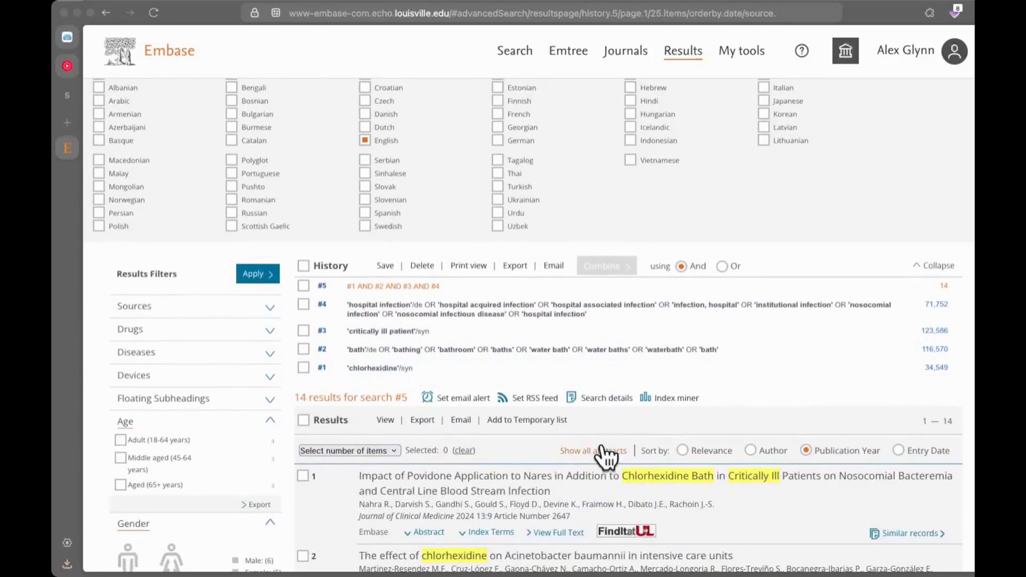
scroll(606, 456, down, 1)
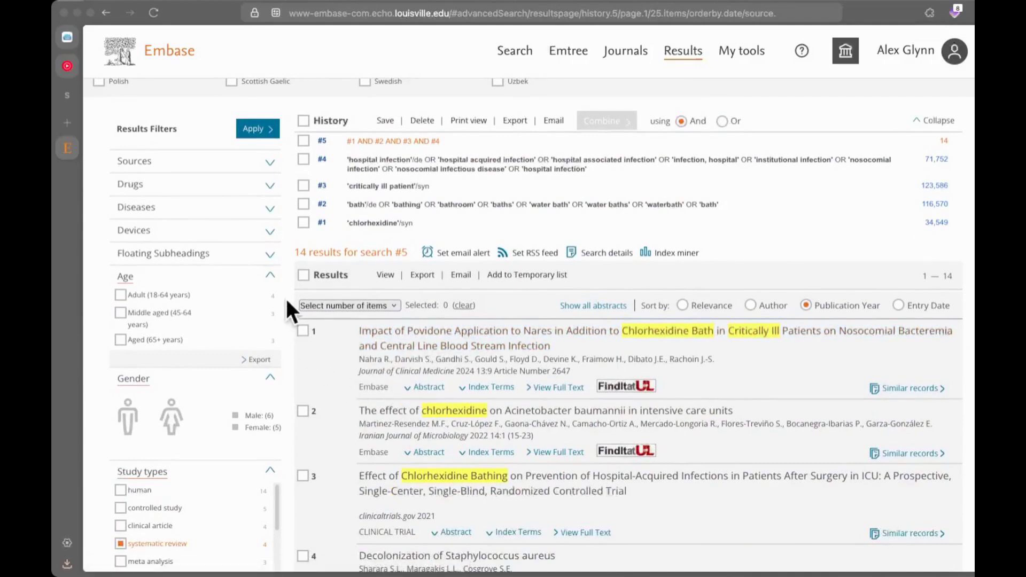
click(303, 274)
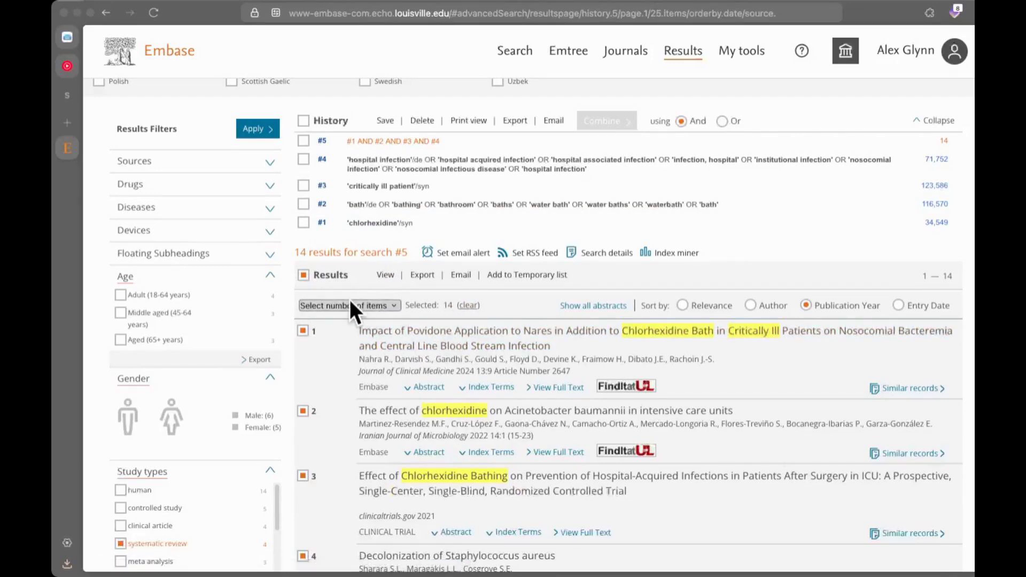
click(427, 275)
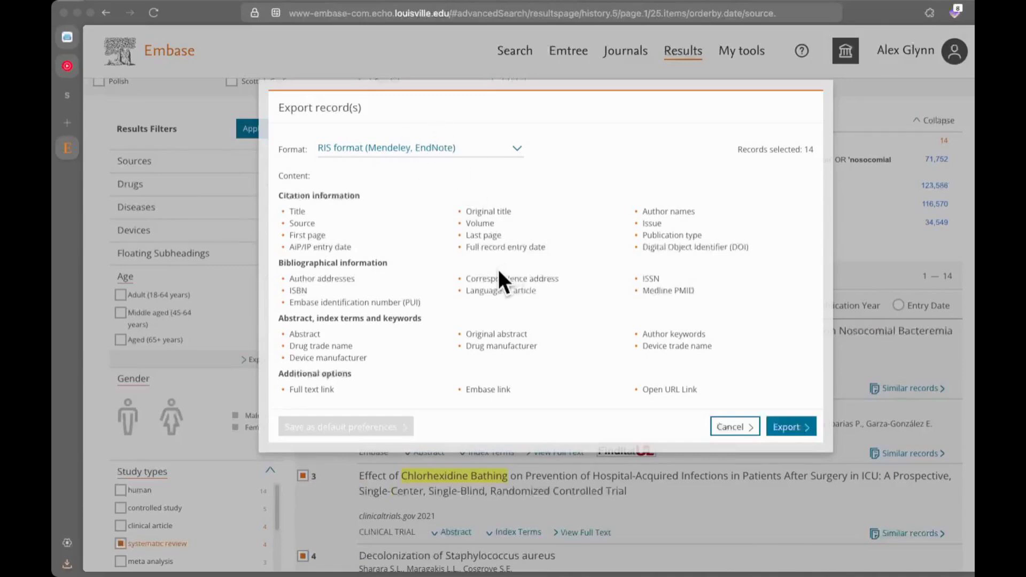
click(795, 426)
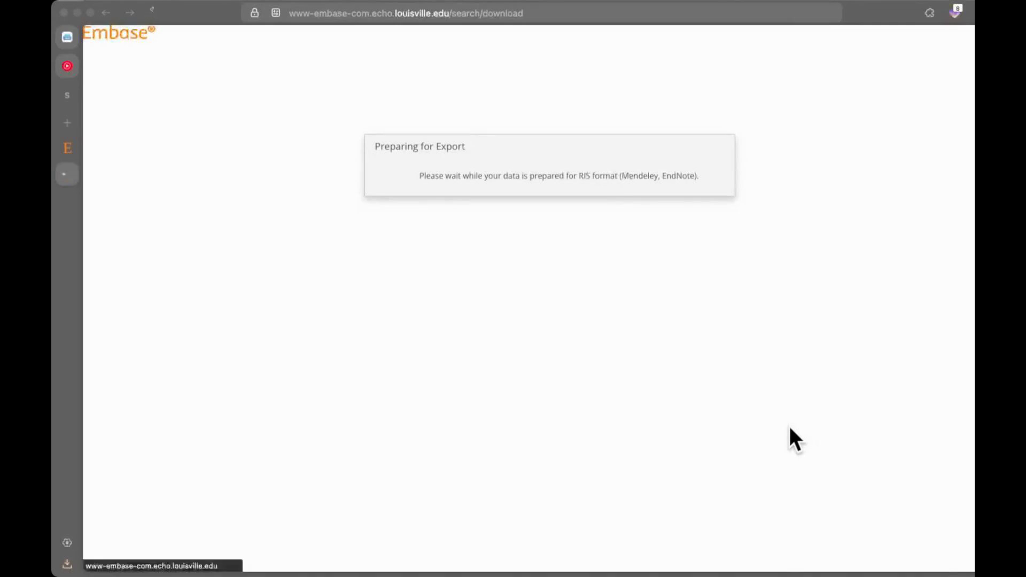
click(418, 193)
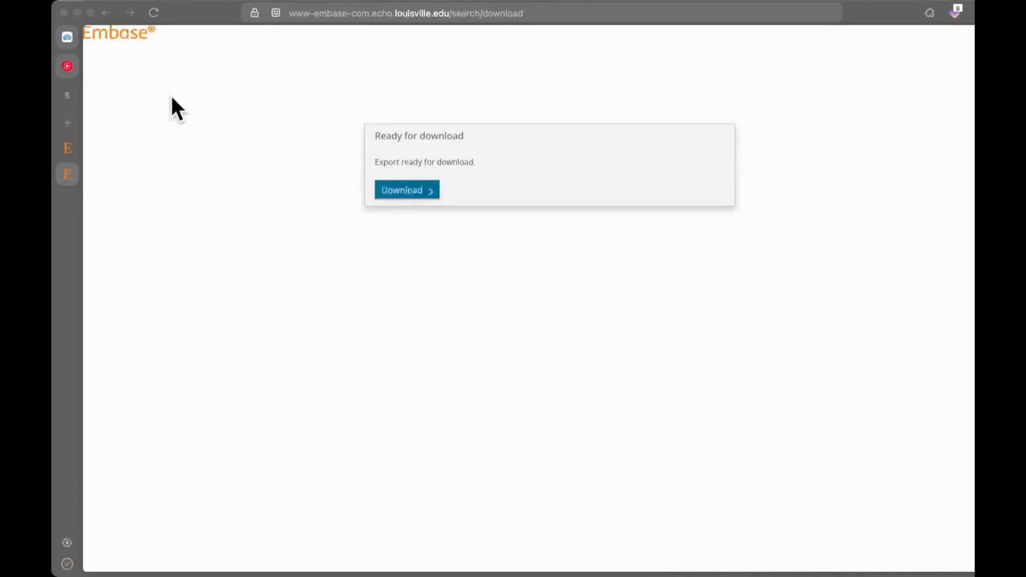
key(super+w)
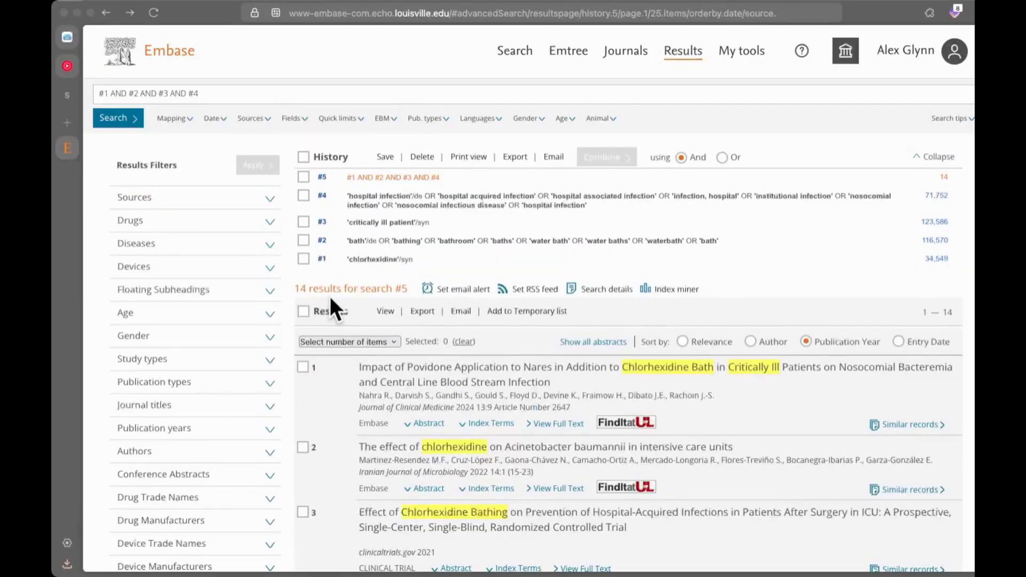
Select all searches in the history and export them as a CSV file
click(303, 157)
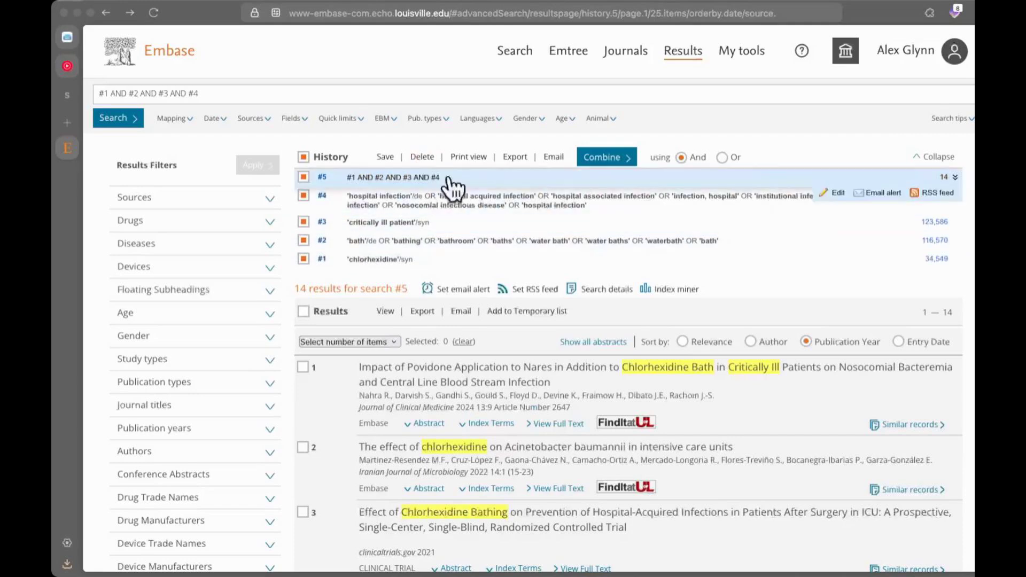
click(514, 158)
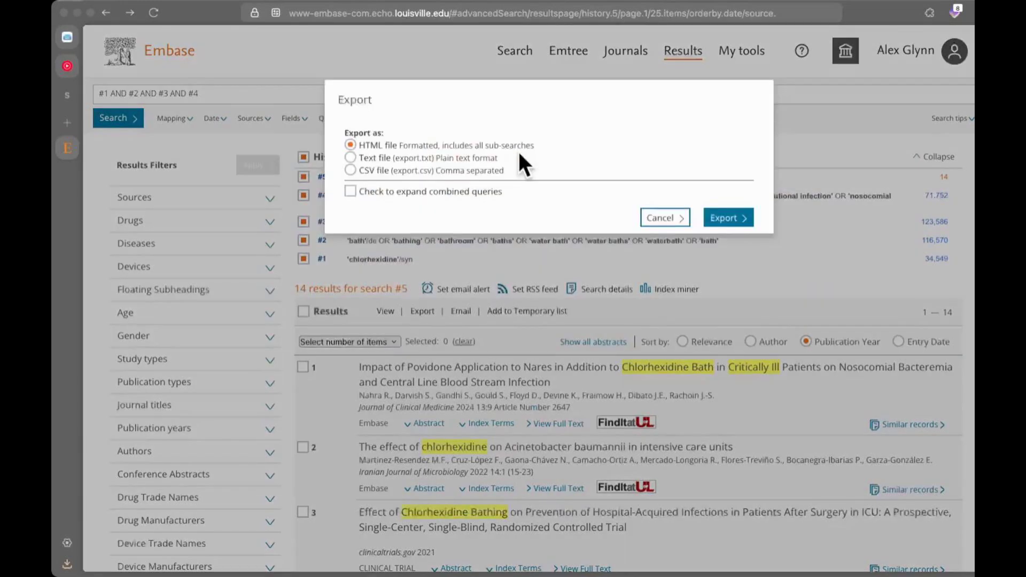
click(368, 171)
click(728, 217)
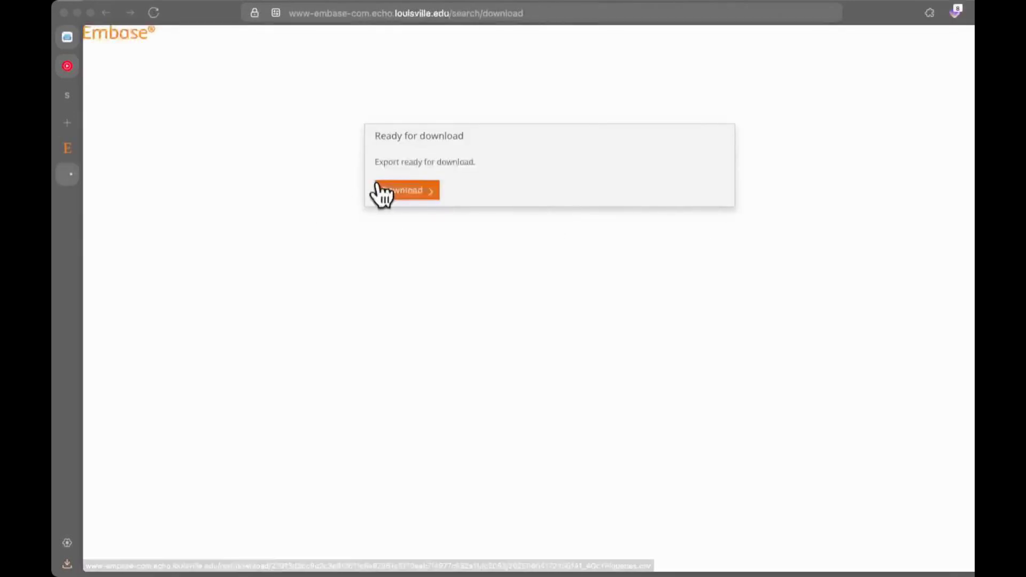